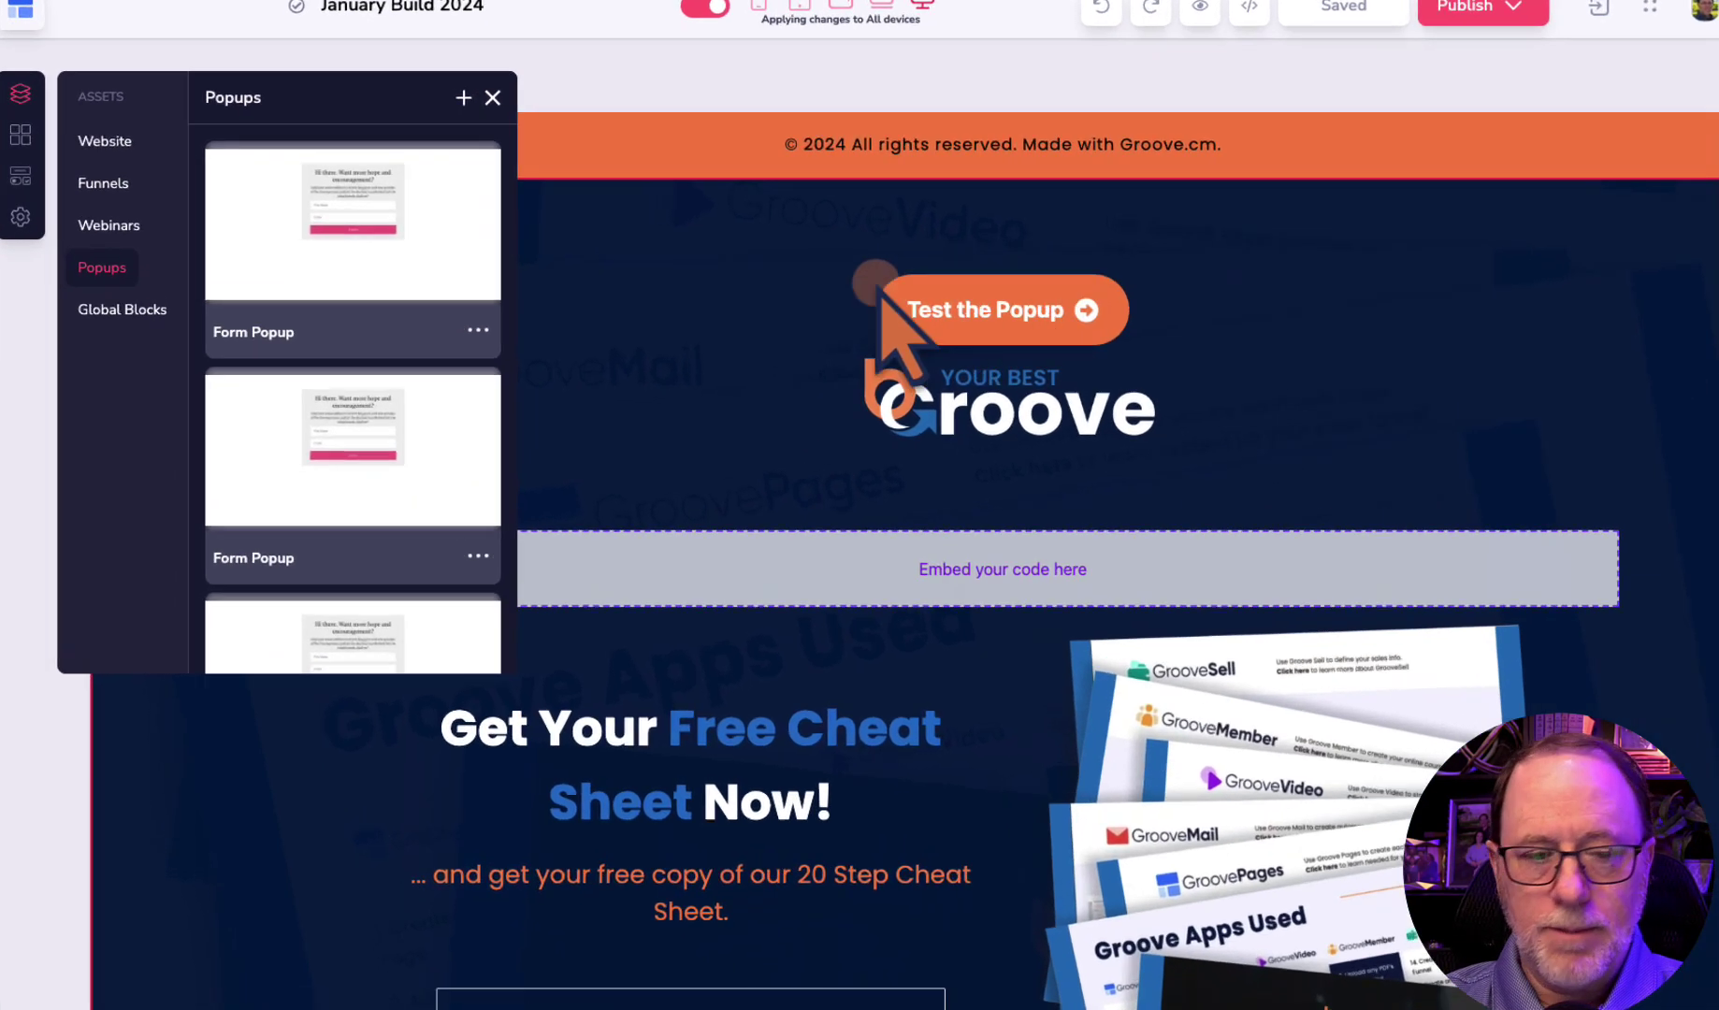
Step: Open Edit Settings for the first Form Popup
scroll(360, 307, down, 2)
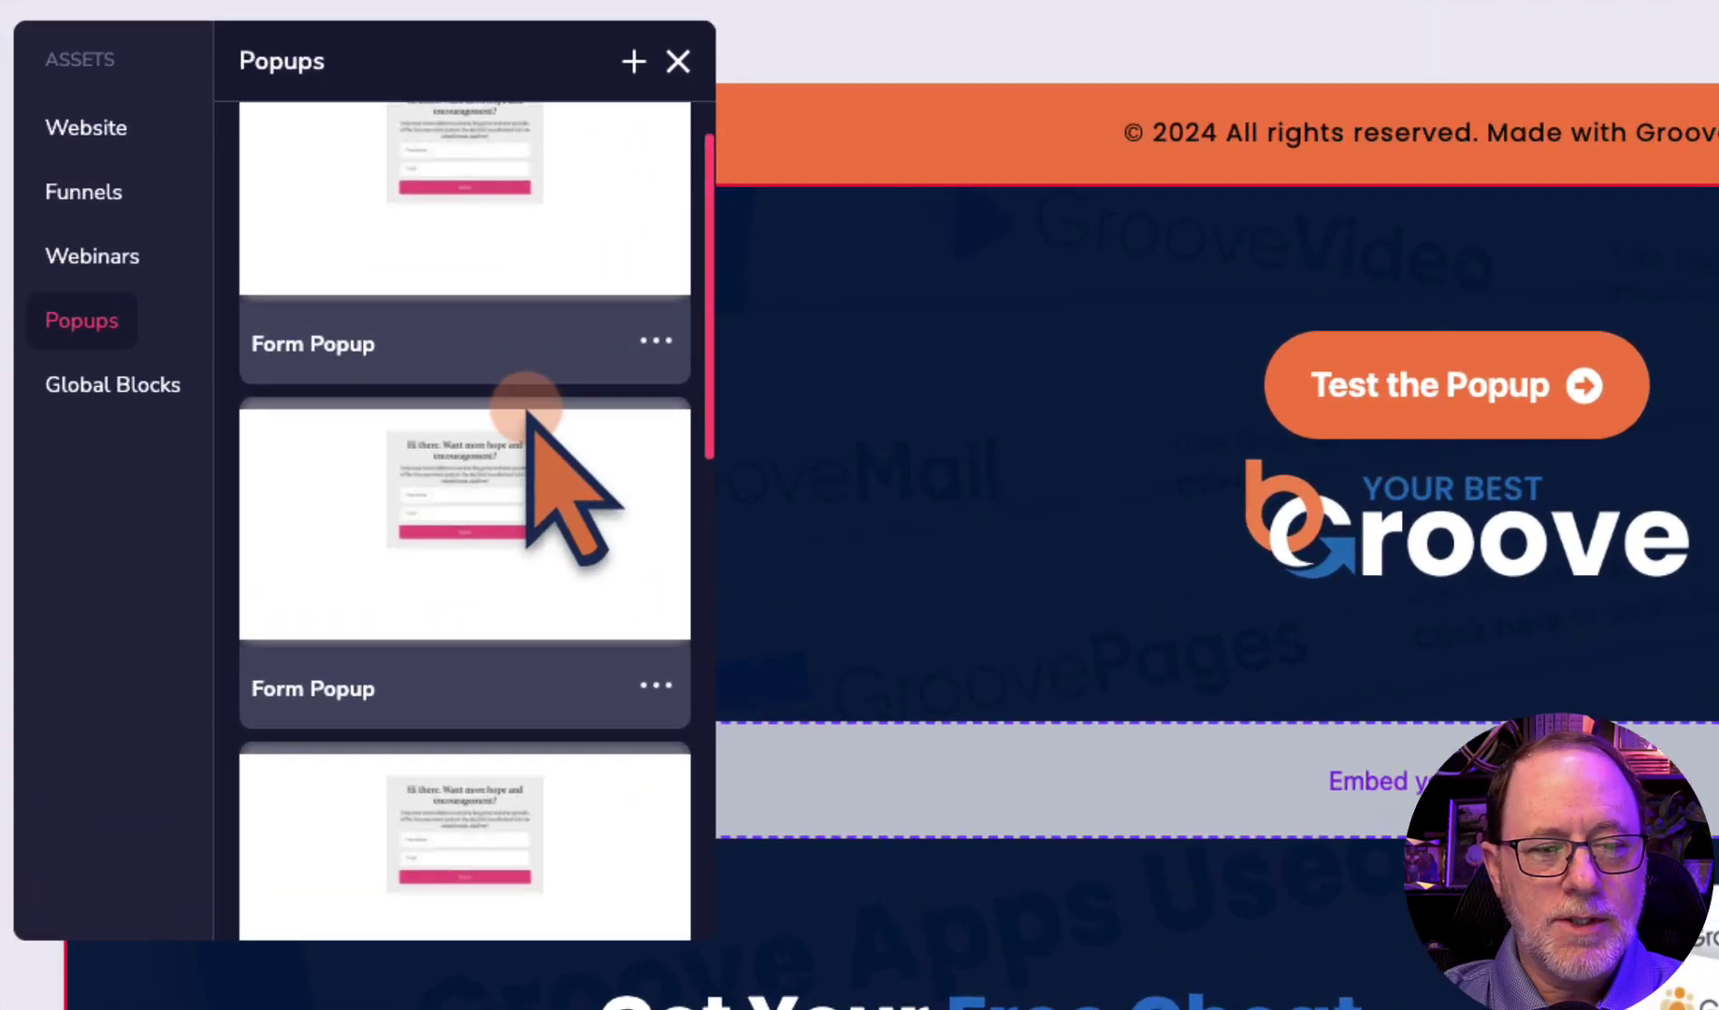
scroll(361, 307, down, 1)
scroll(544, 423, up, 5)
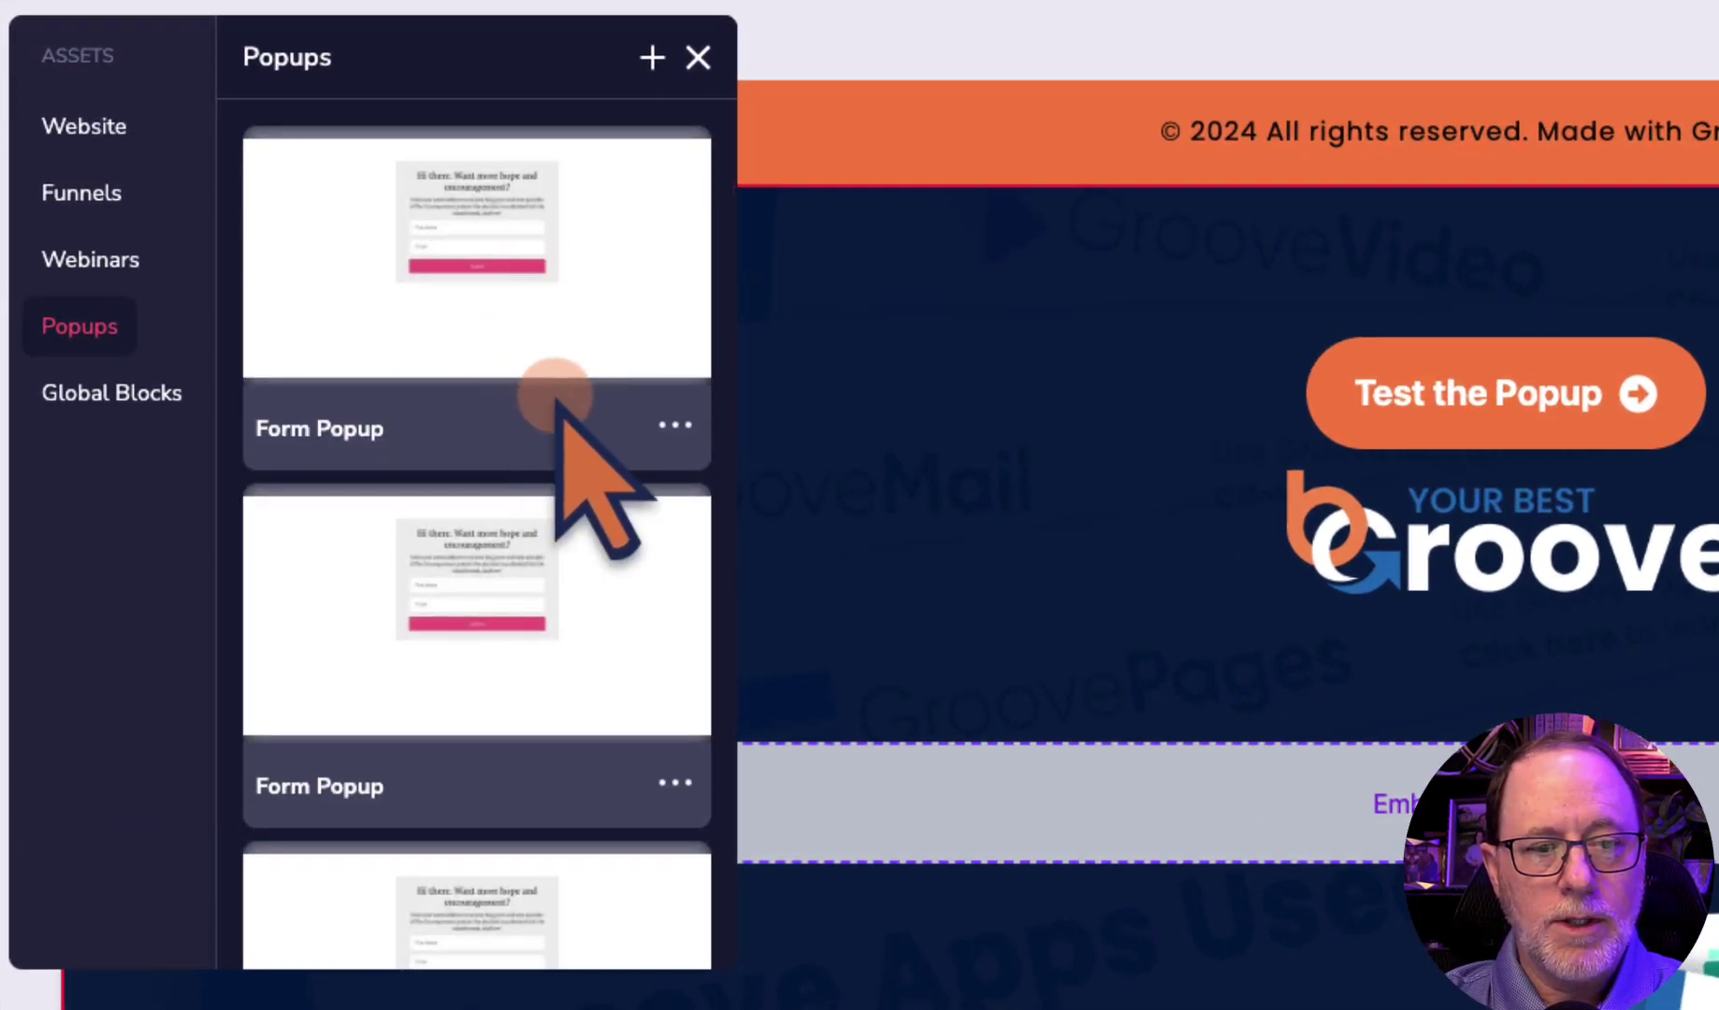
click(501, 402)
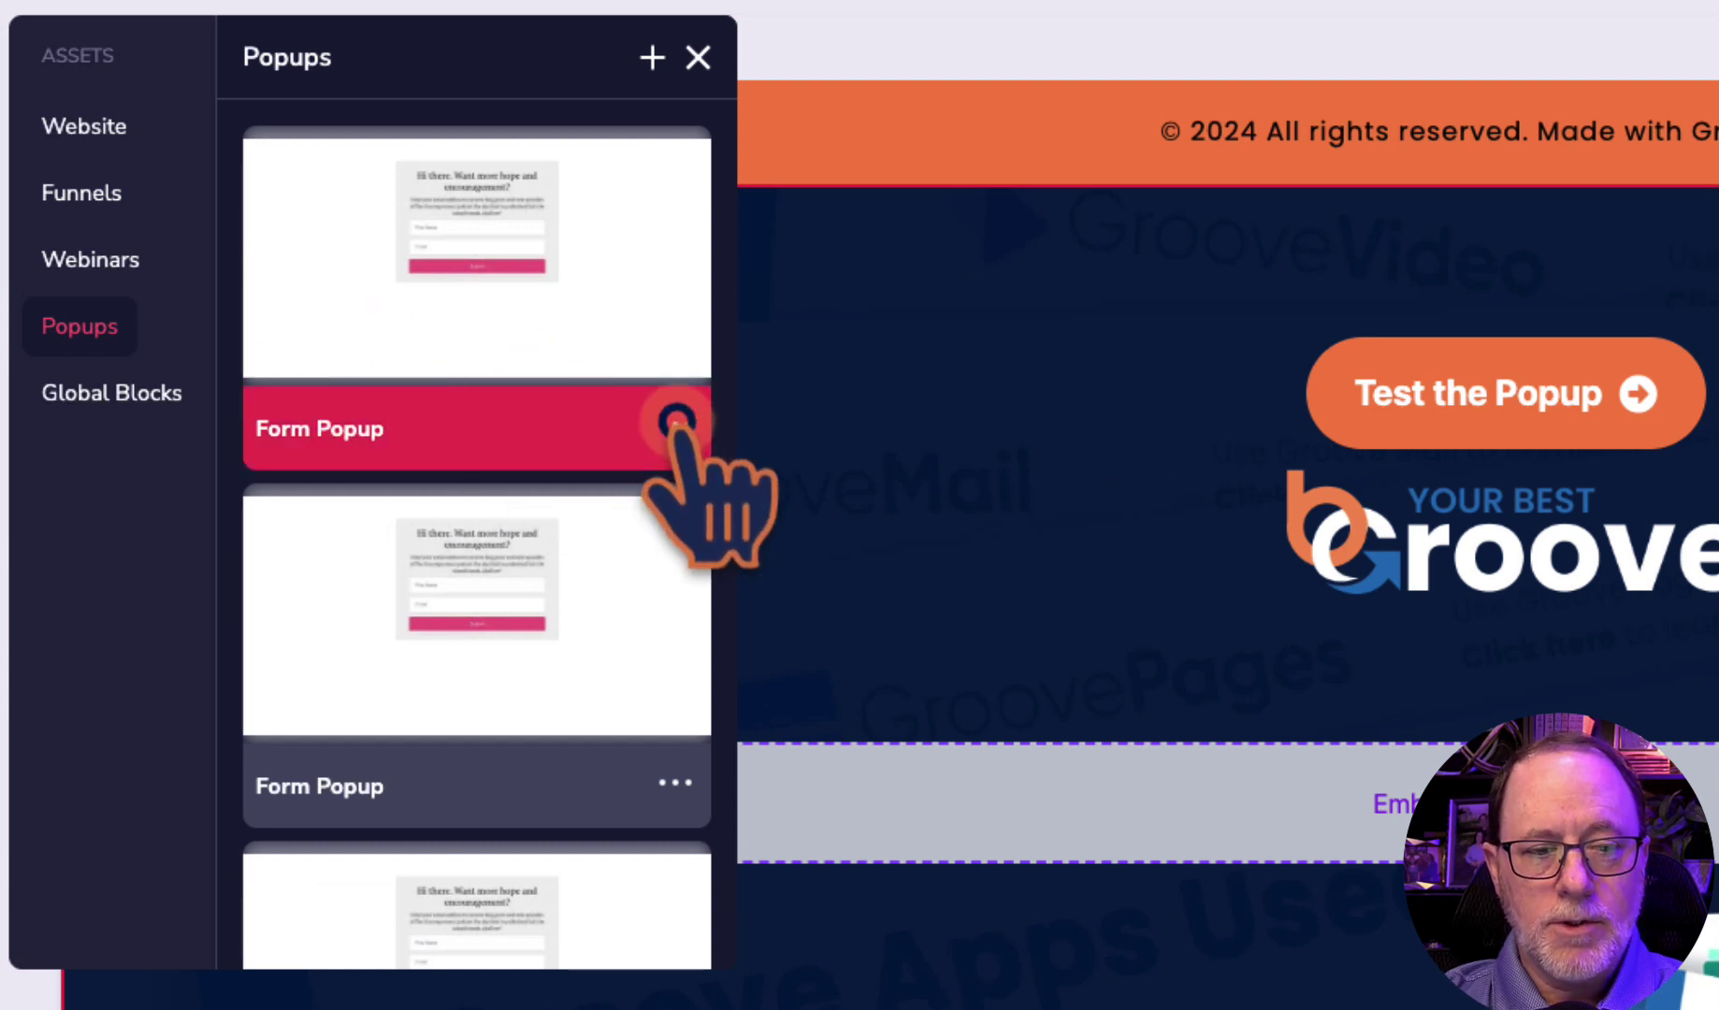
click(675, 422)
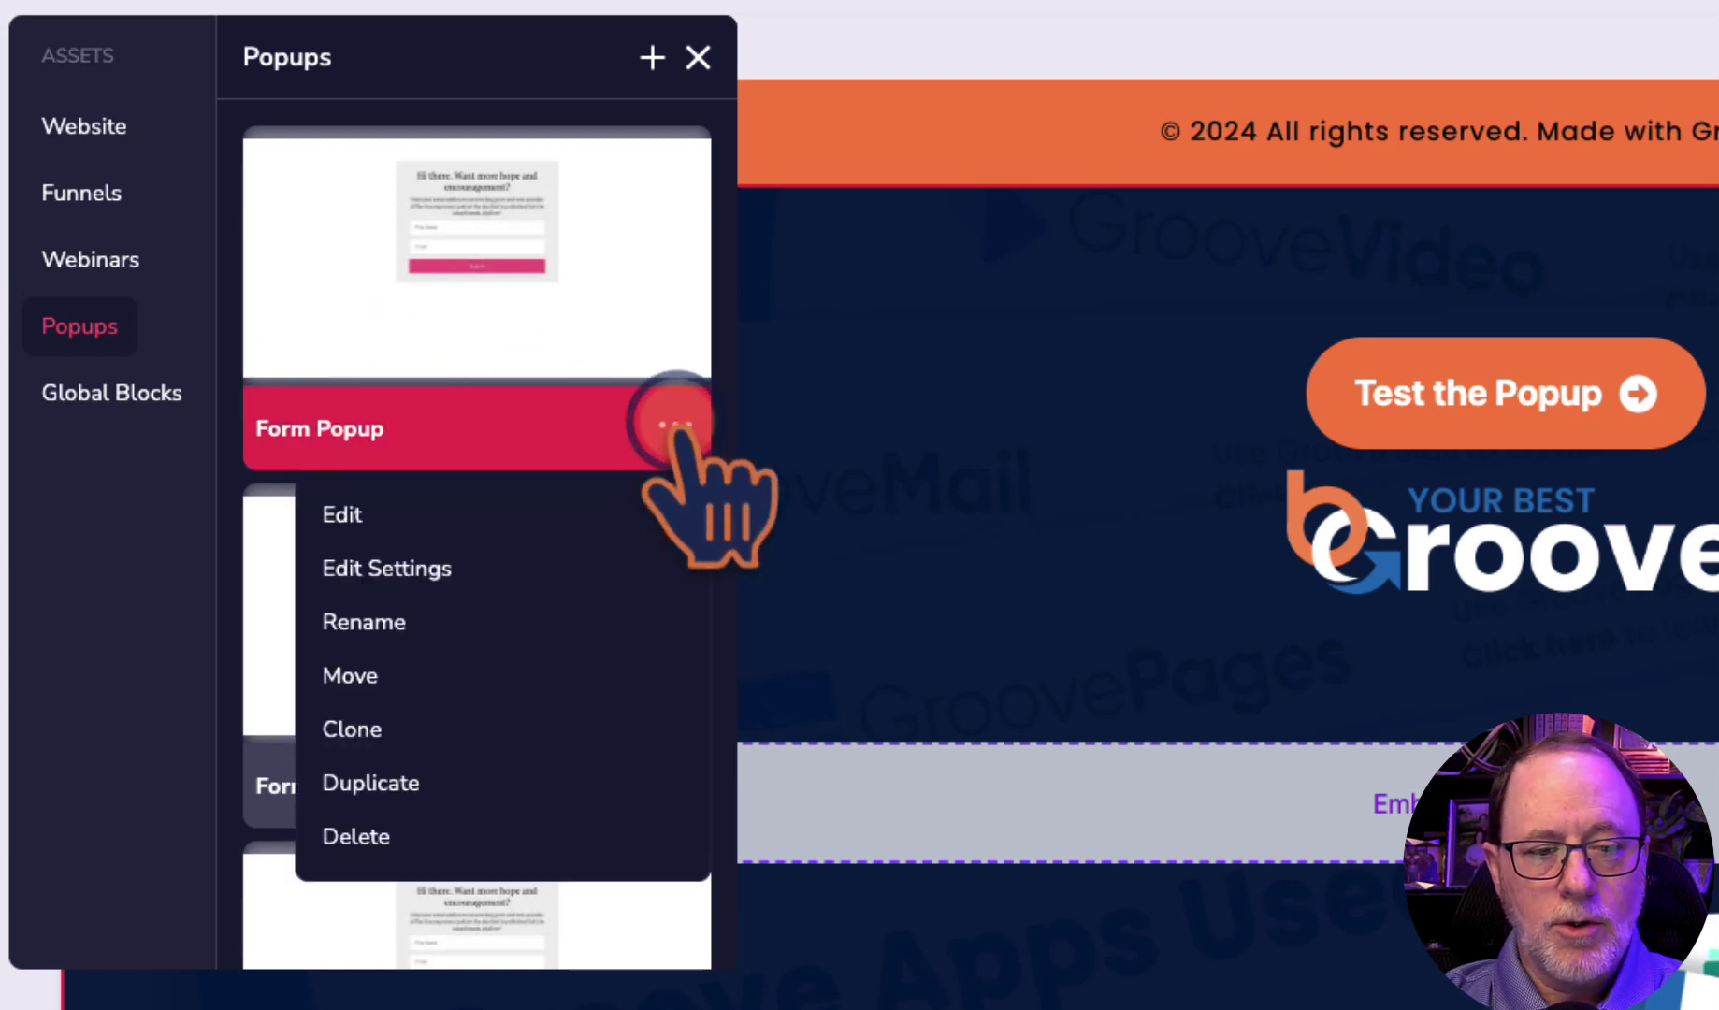
click(391, 569)
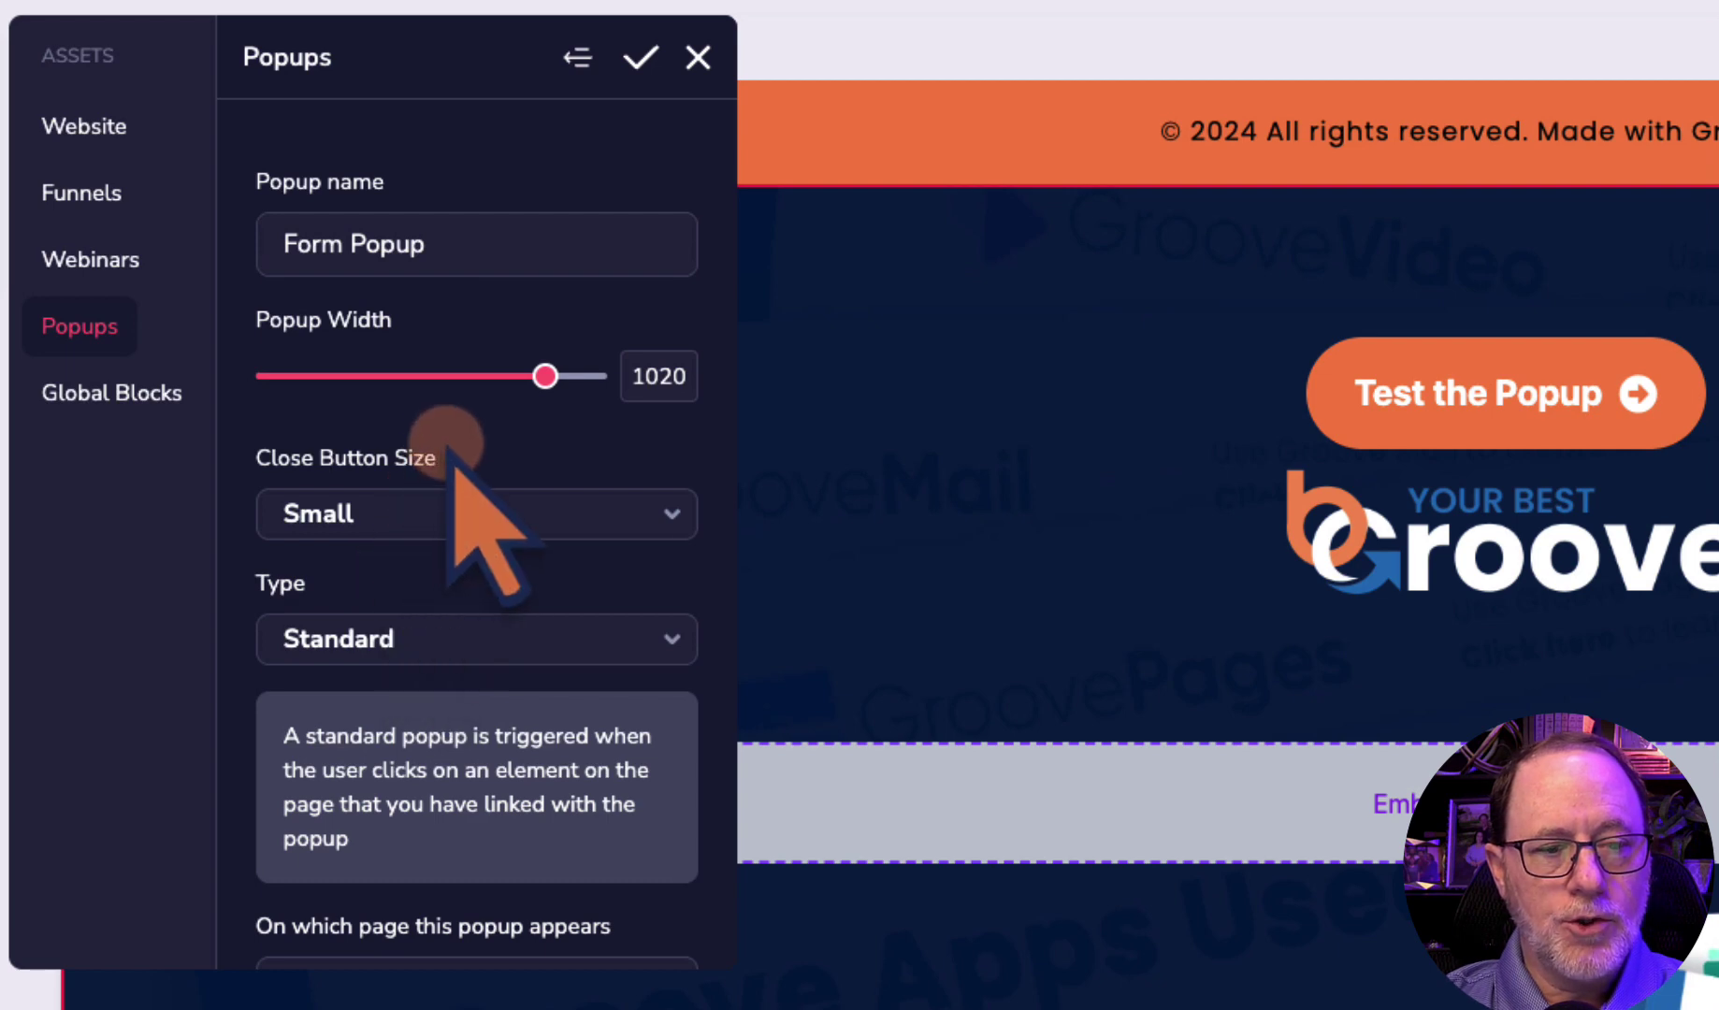
Step: Set the first popup's Type to Entry
scroll(455, 449, down, 3)
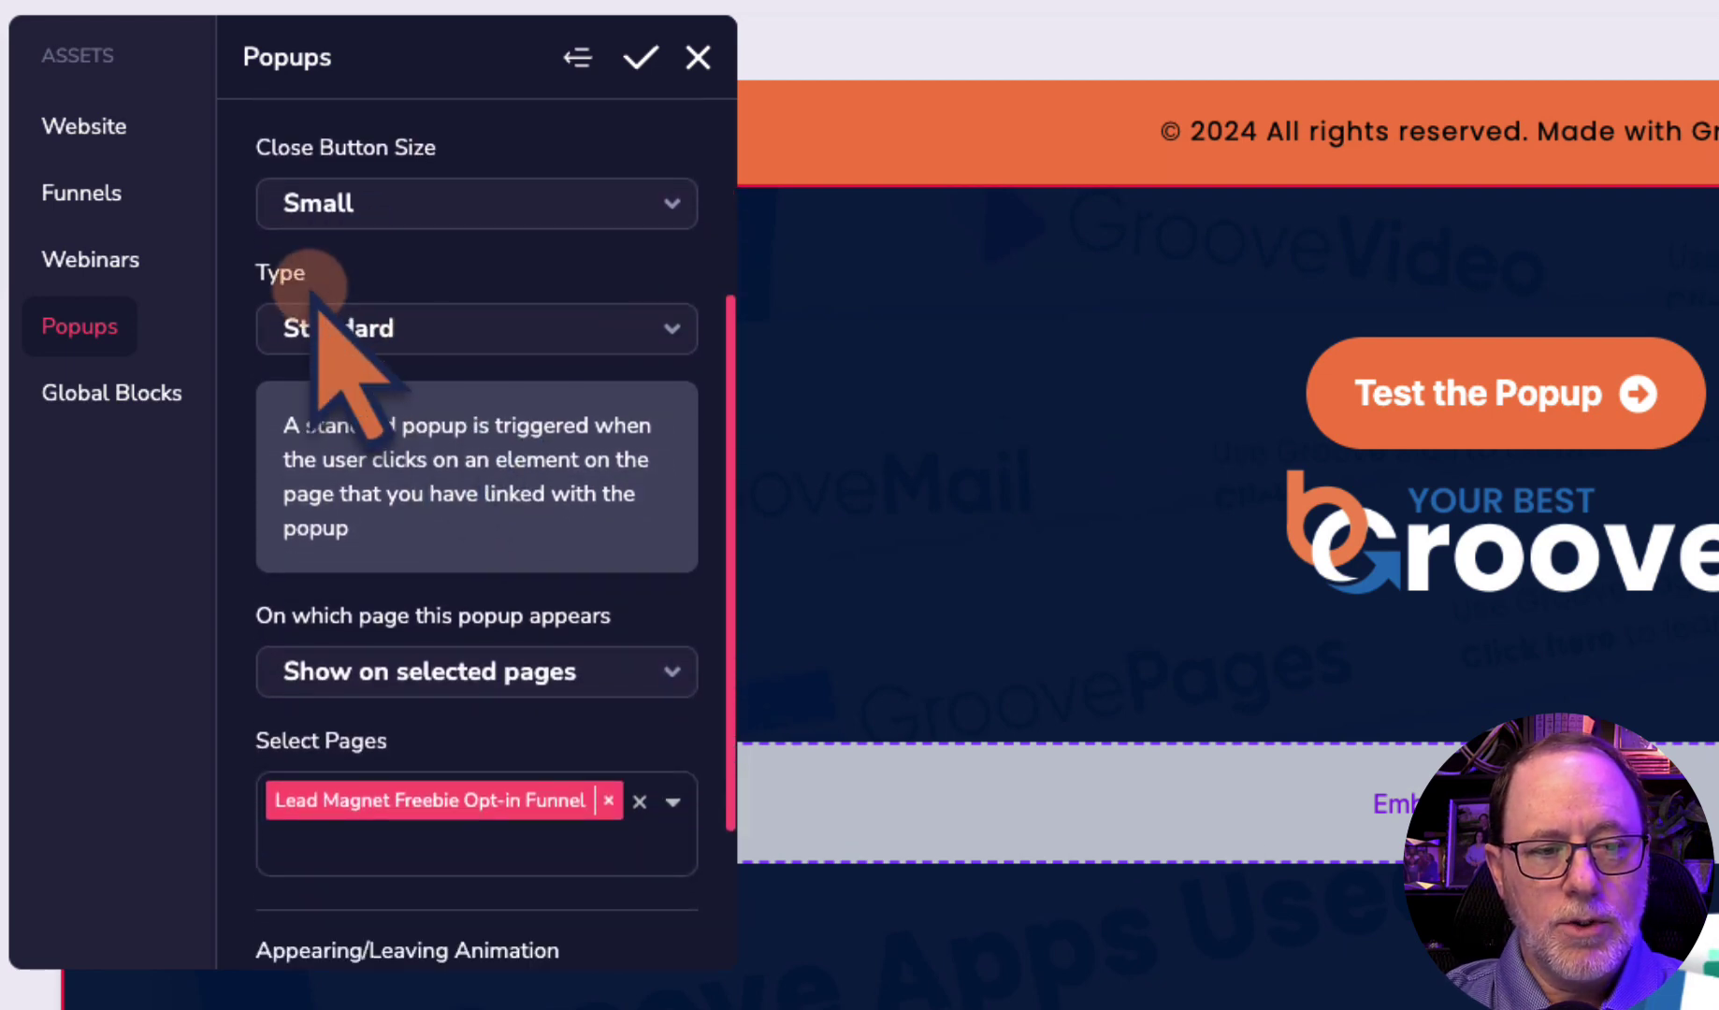
scroll(509, 230, up, 3)
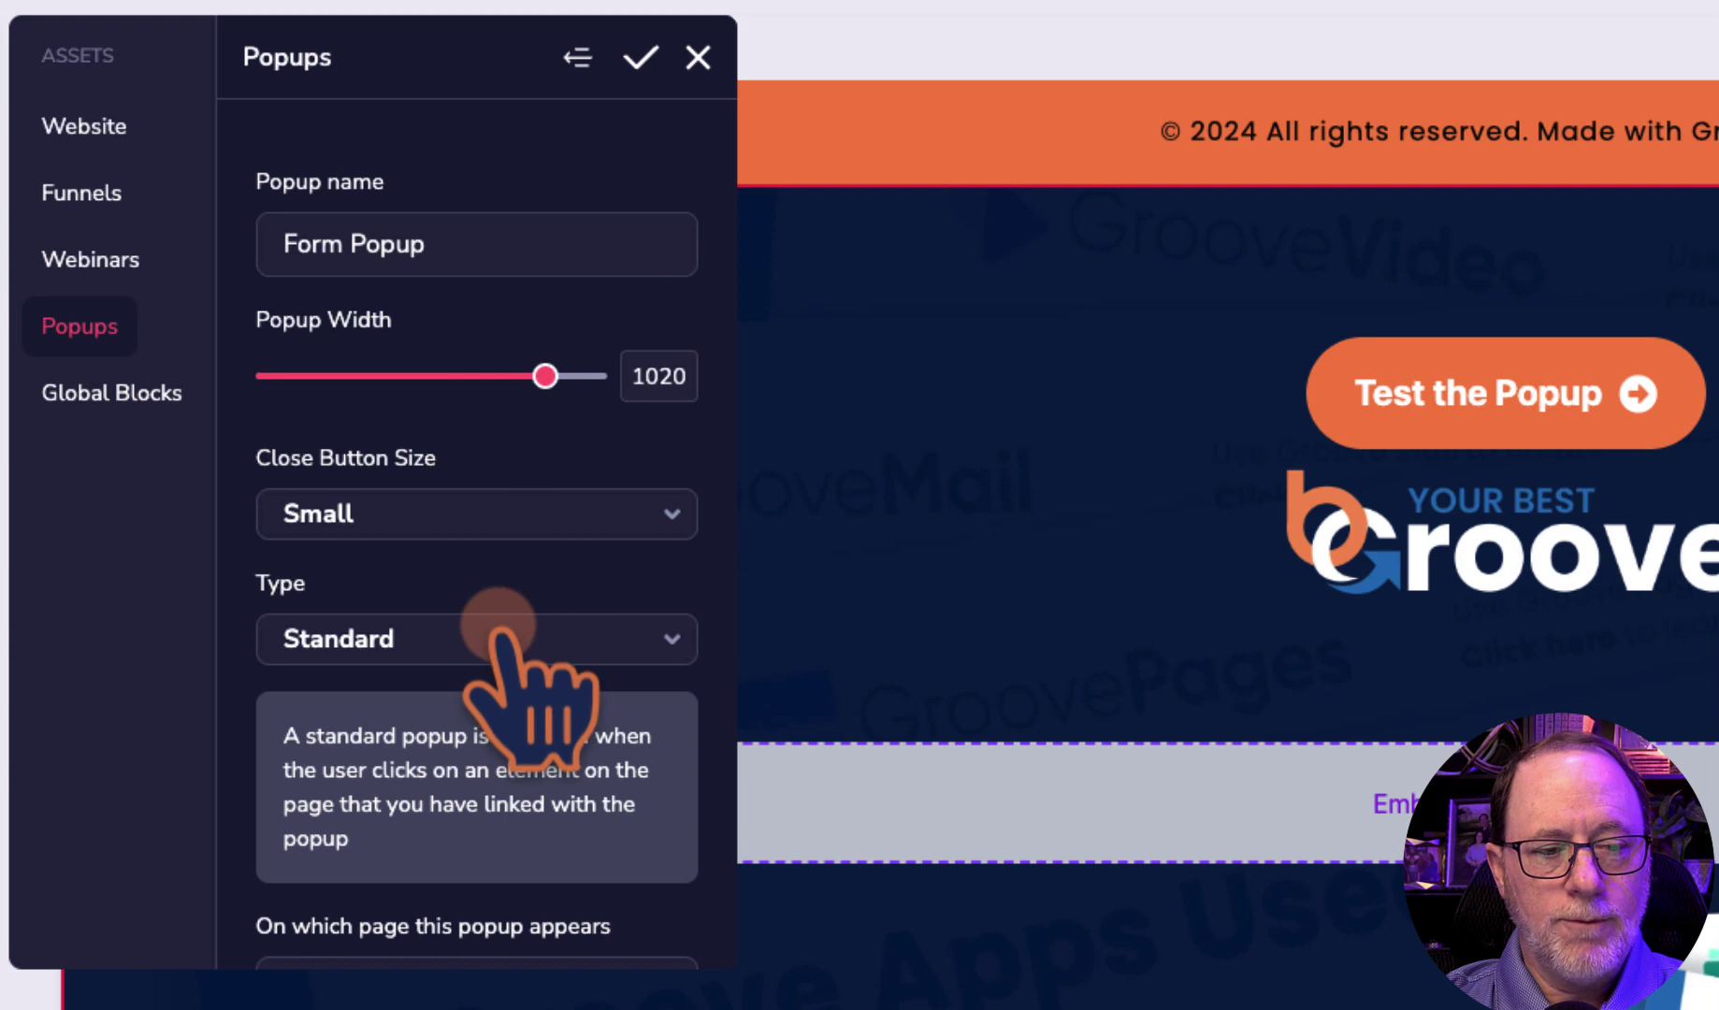
scroll(524, 654, down, 3)
scroll(505, 624, down, 1)
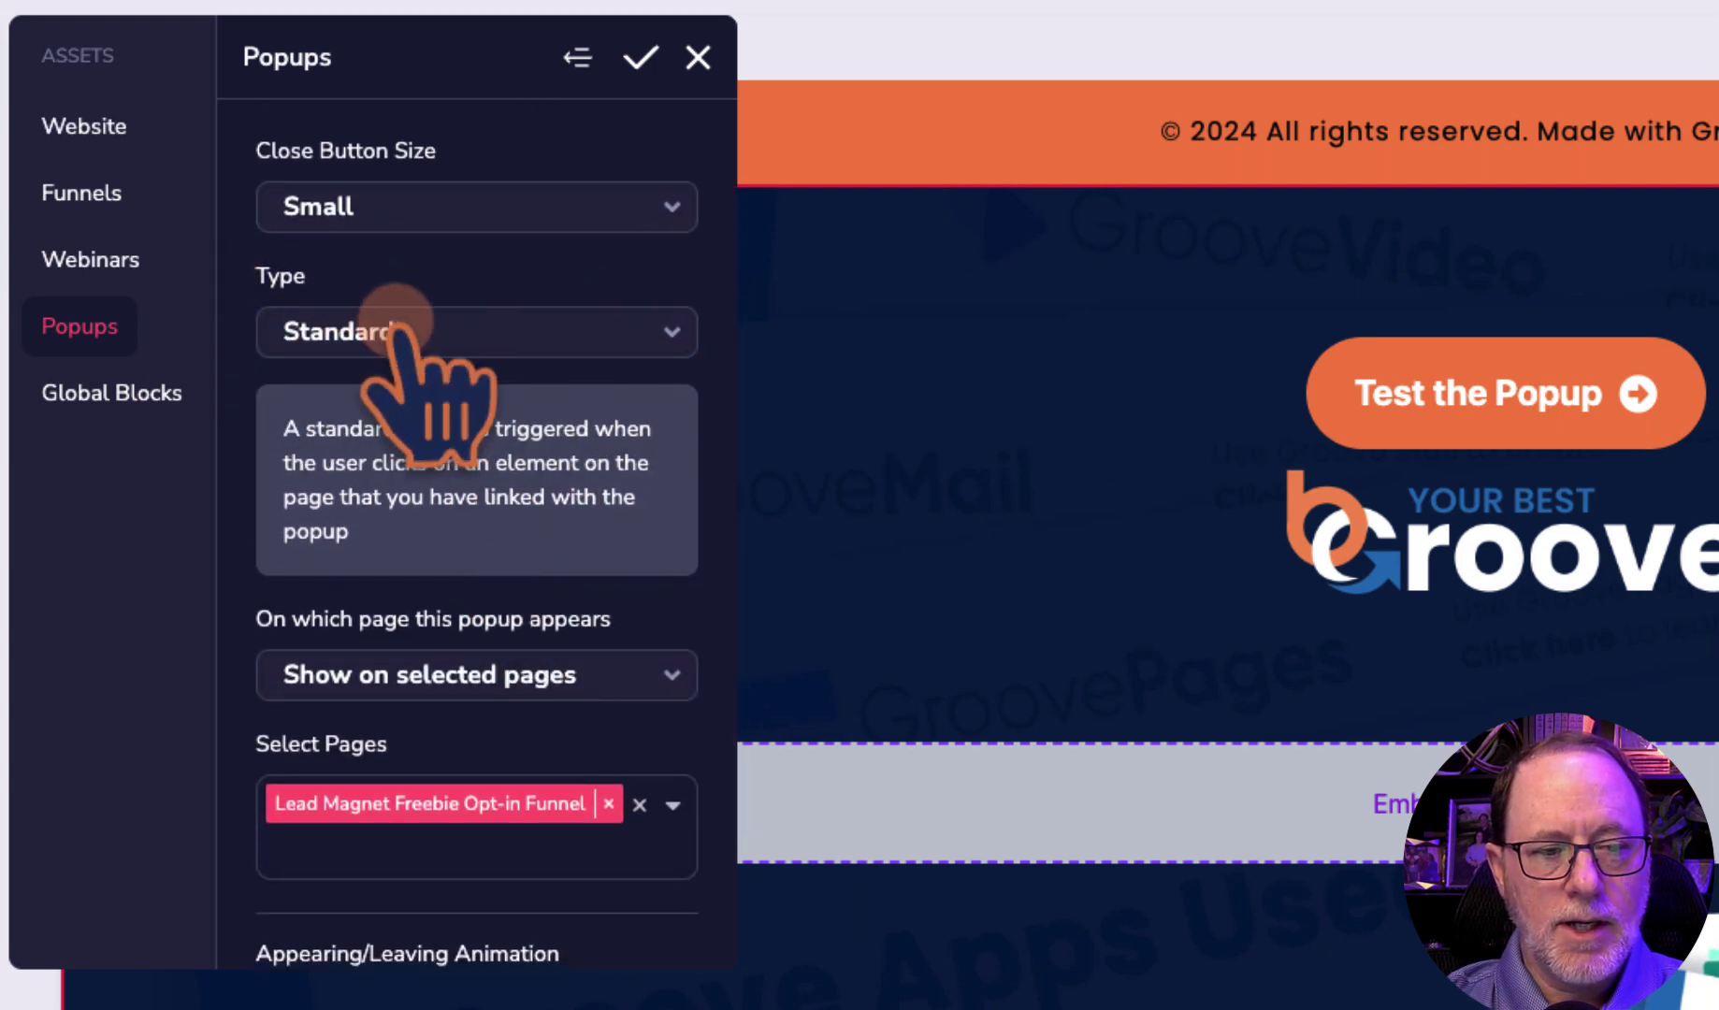
click(441, 322)
click(295, 454)
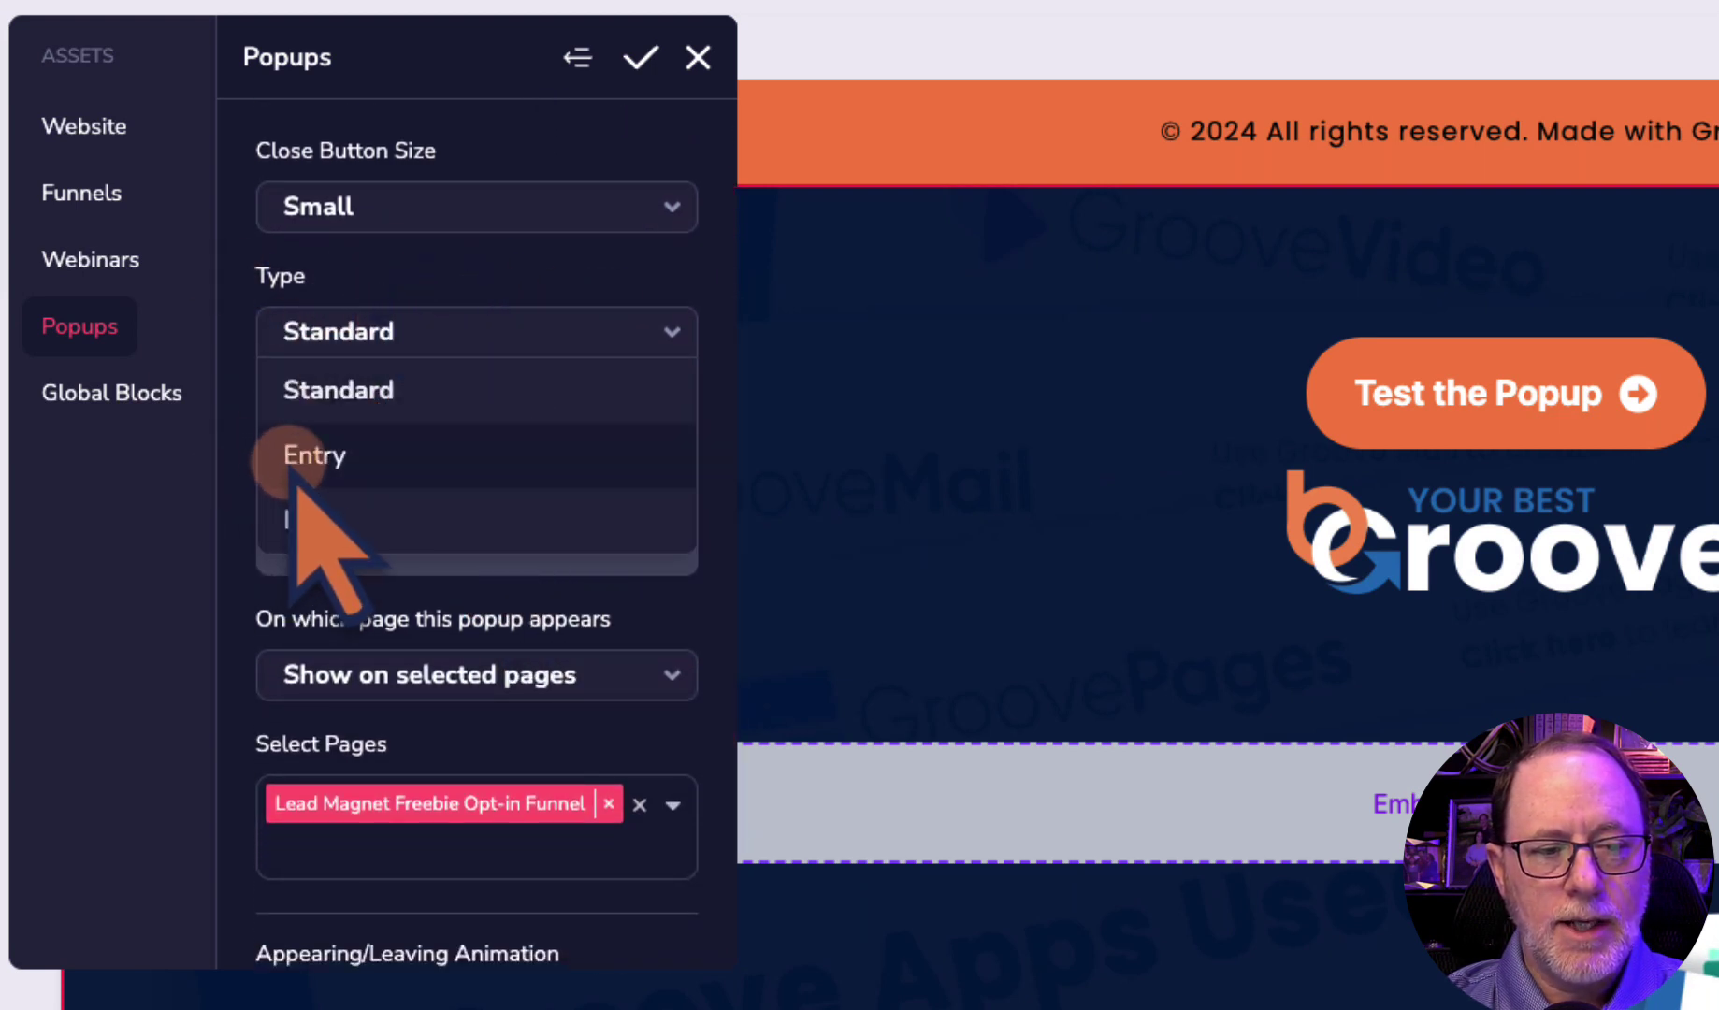
Step: Keep it on the Lead Magnet Freebie Opt-in Funnel page, set a 3-second delay, and save
scroll(449, 524, down, 3)
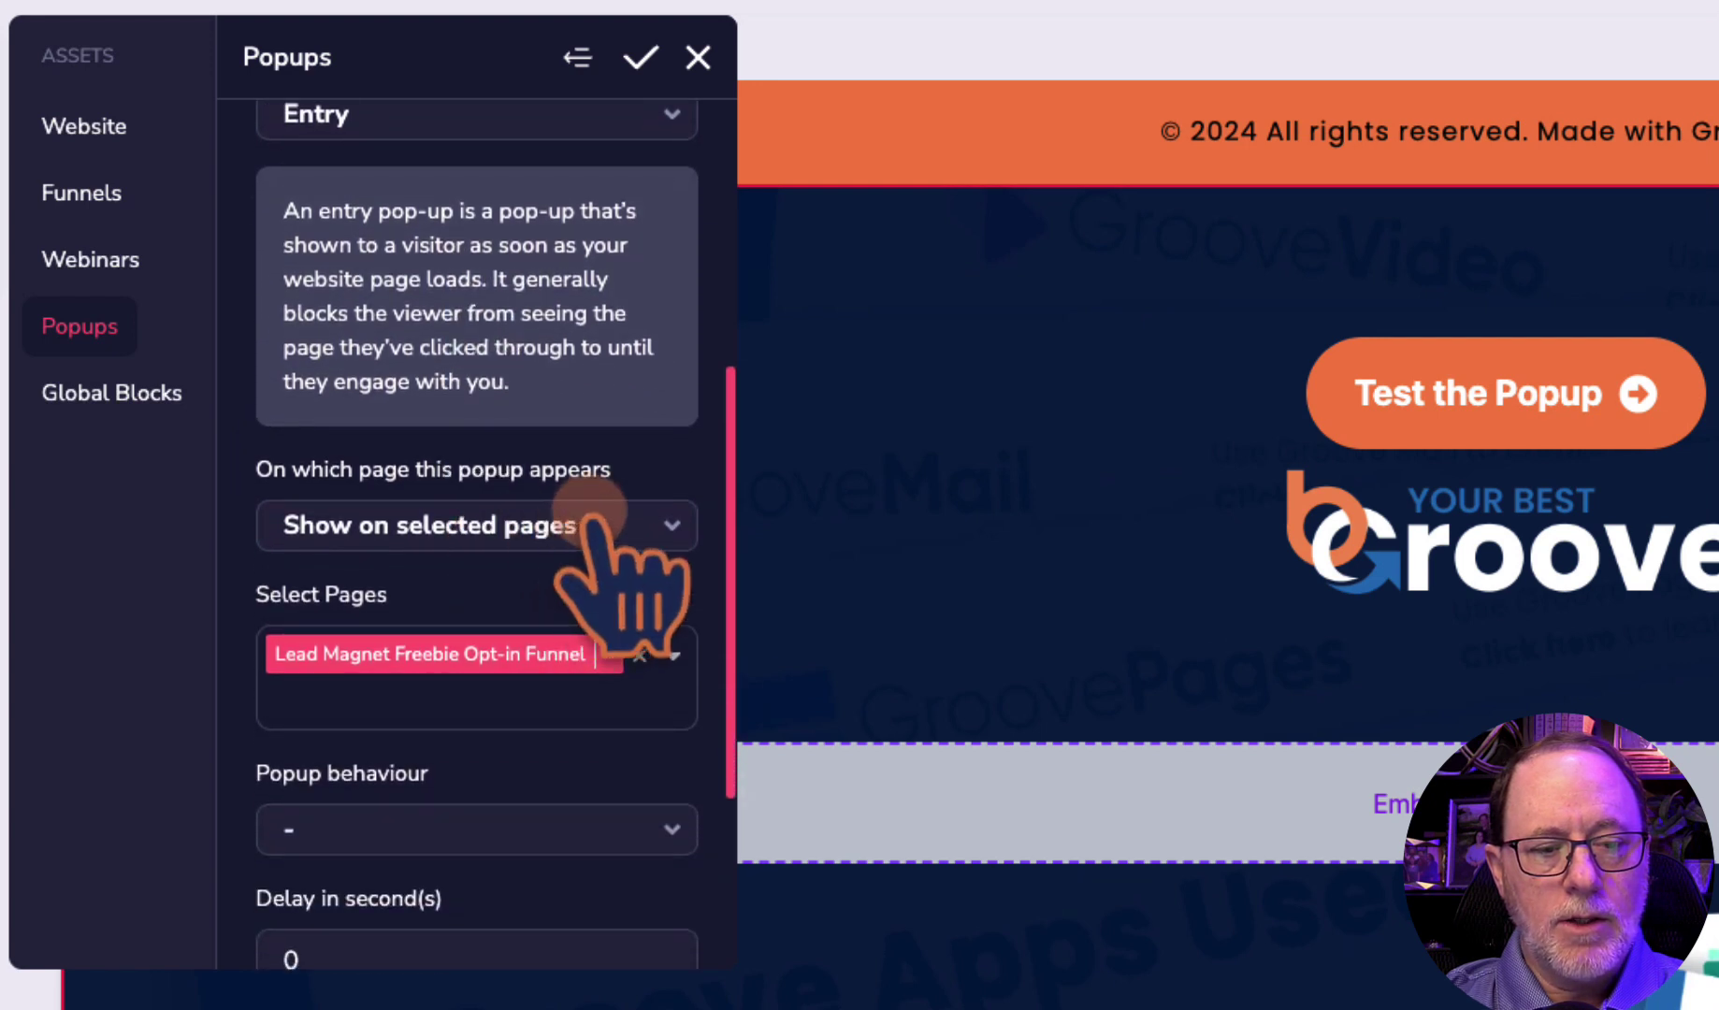
click(671, 527)
click(645, 525)
scroll(562, 524, down, 2)
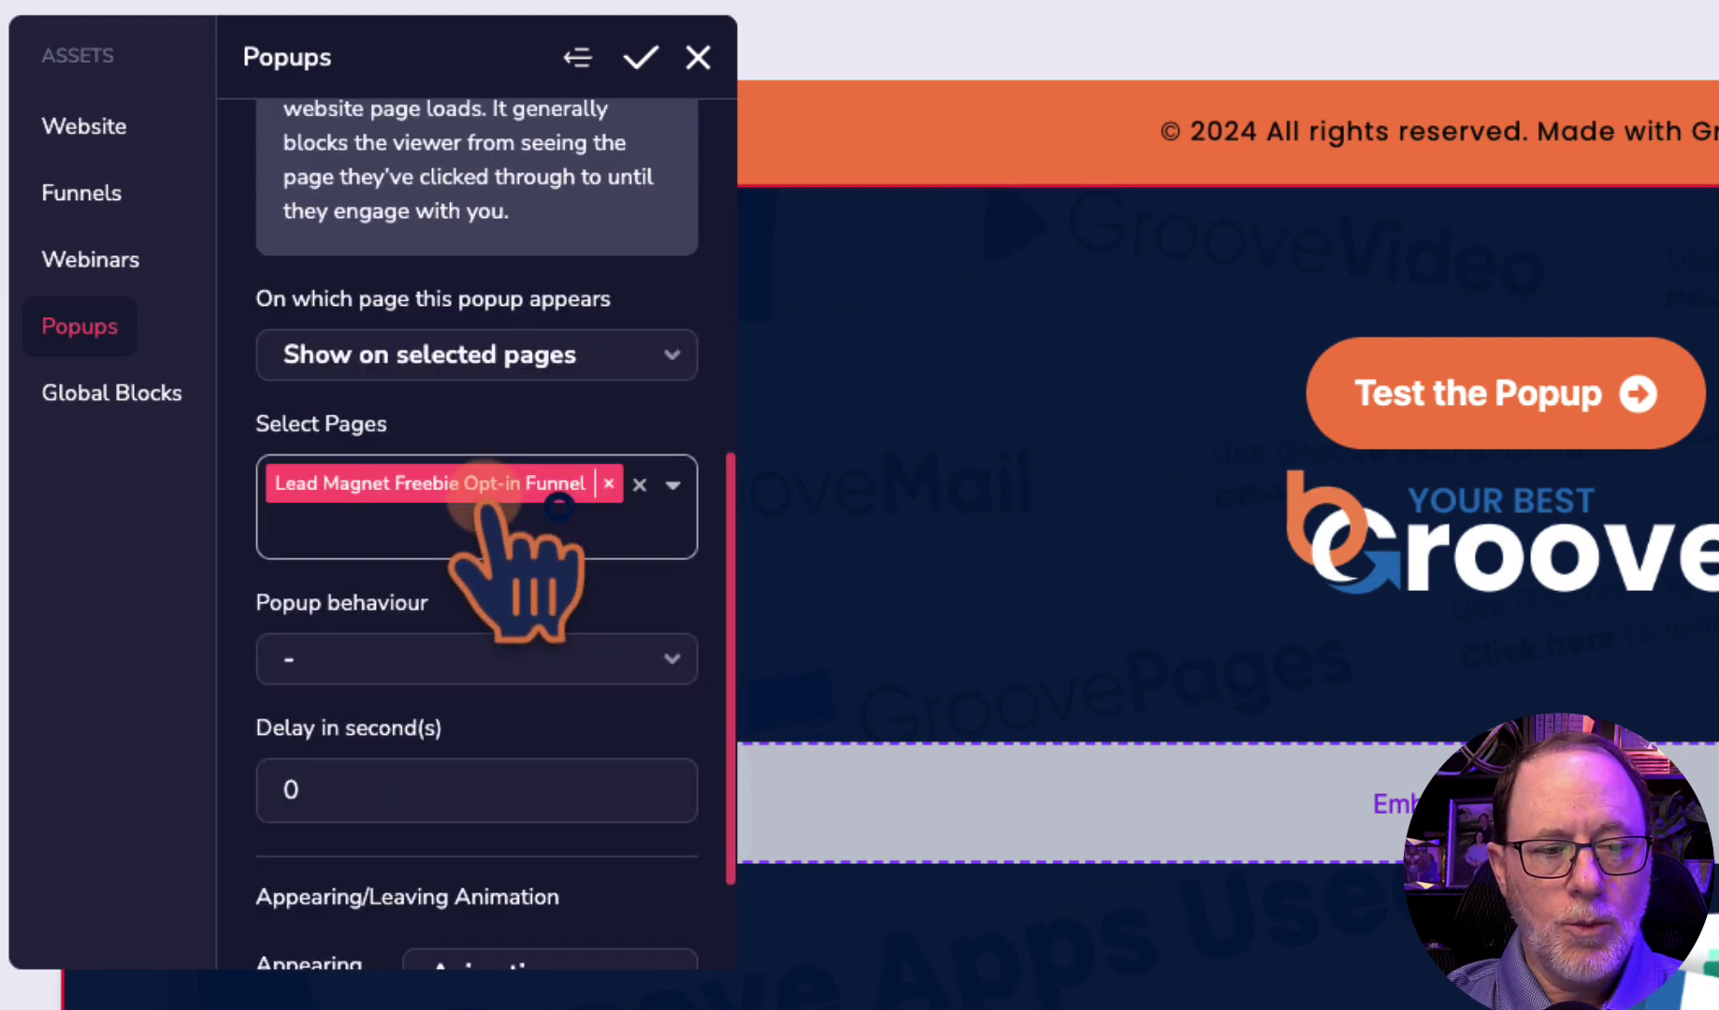
click(678, 496)
scroll(655, 598, down, 2)
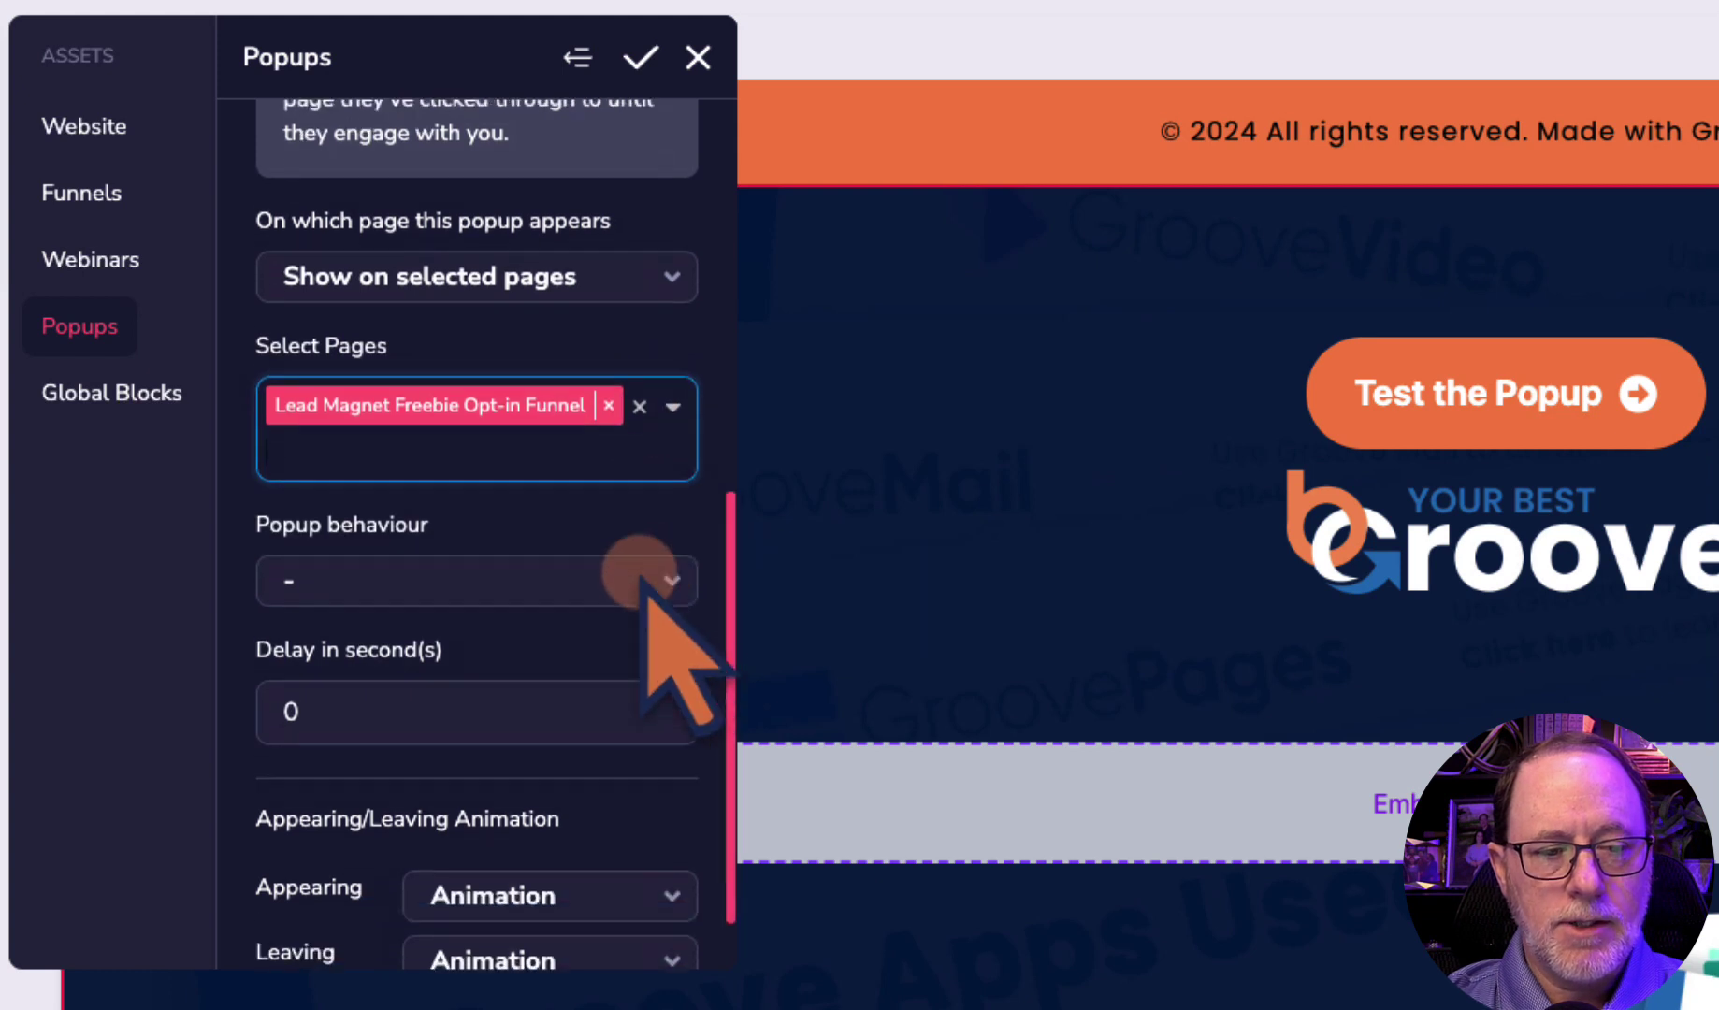
click(425, 626)
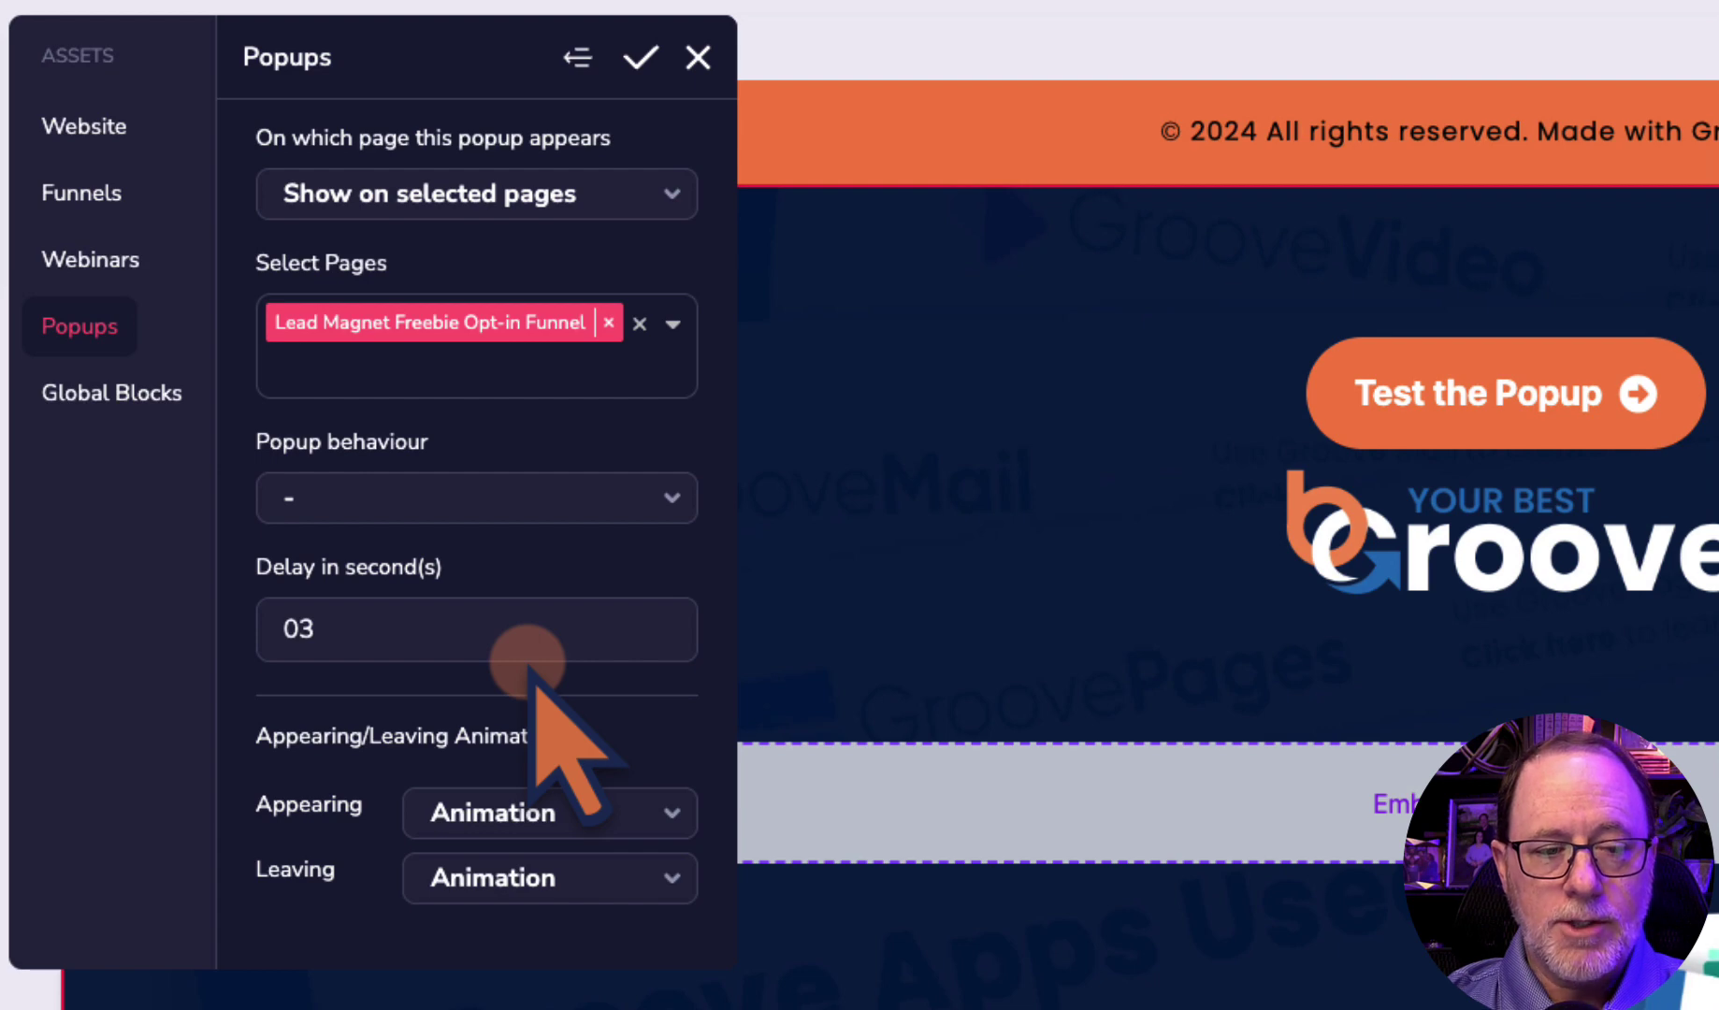
scroll(528, 660, up, 10)
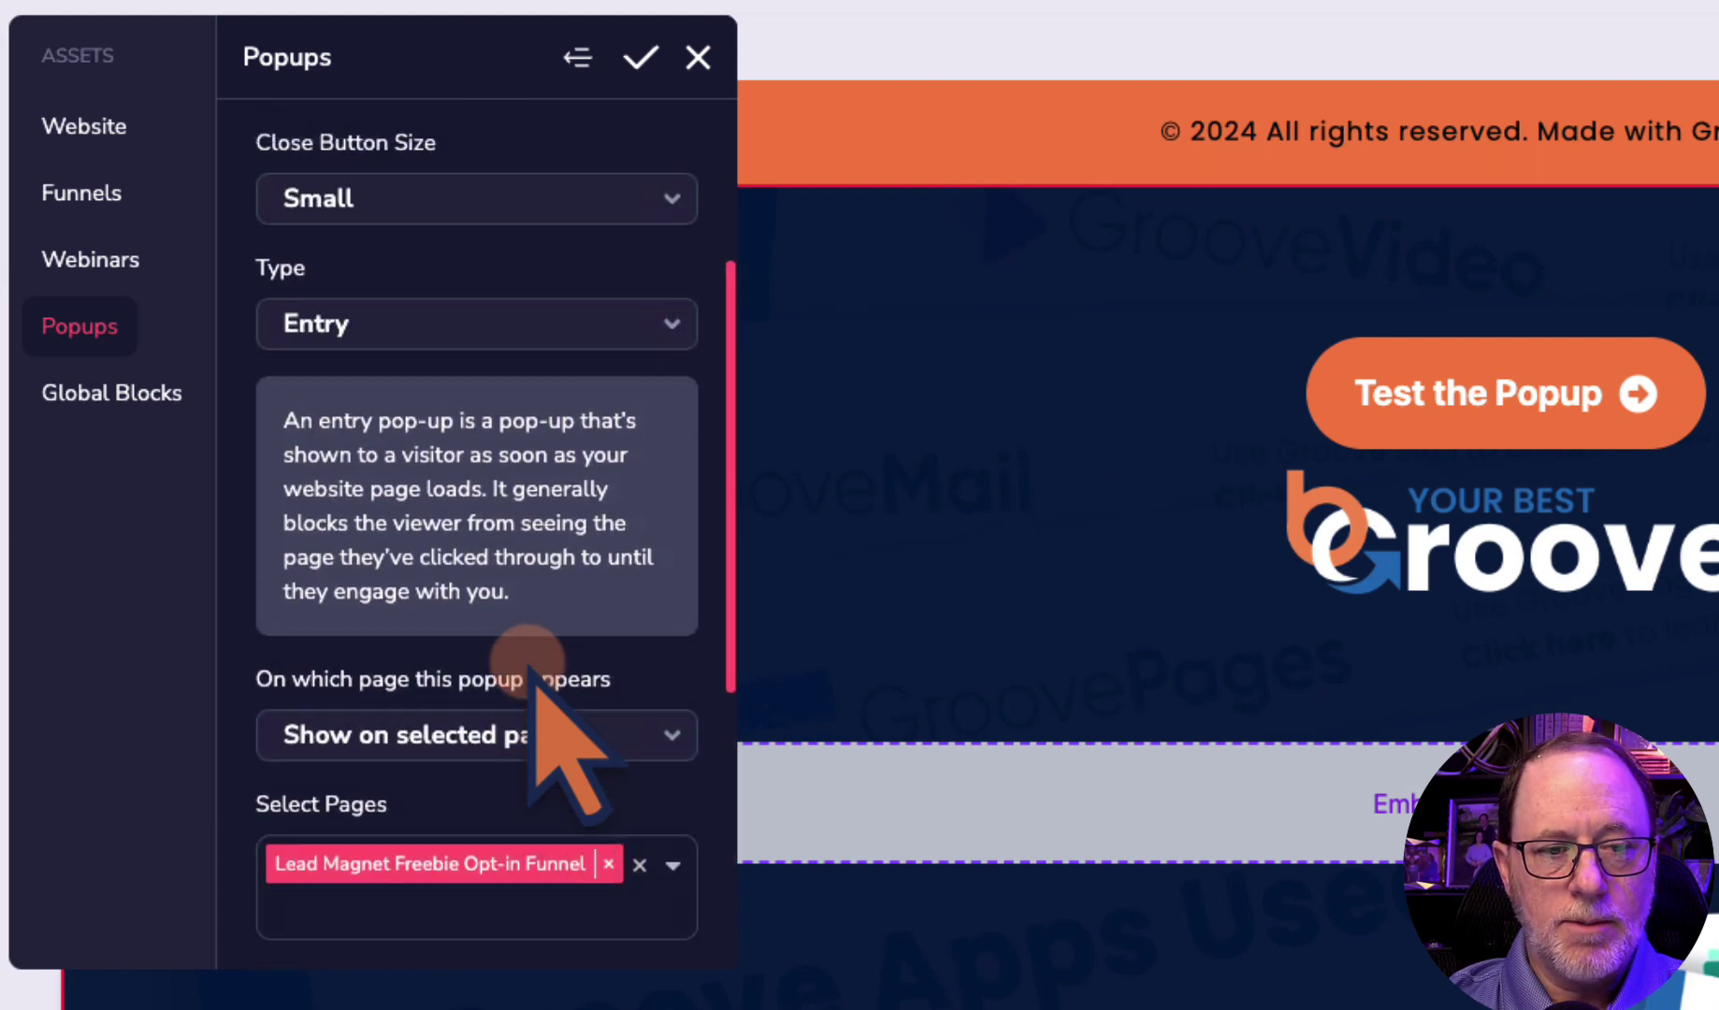
click(640, 58)
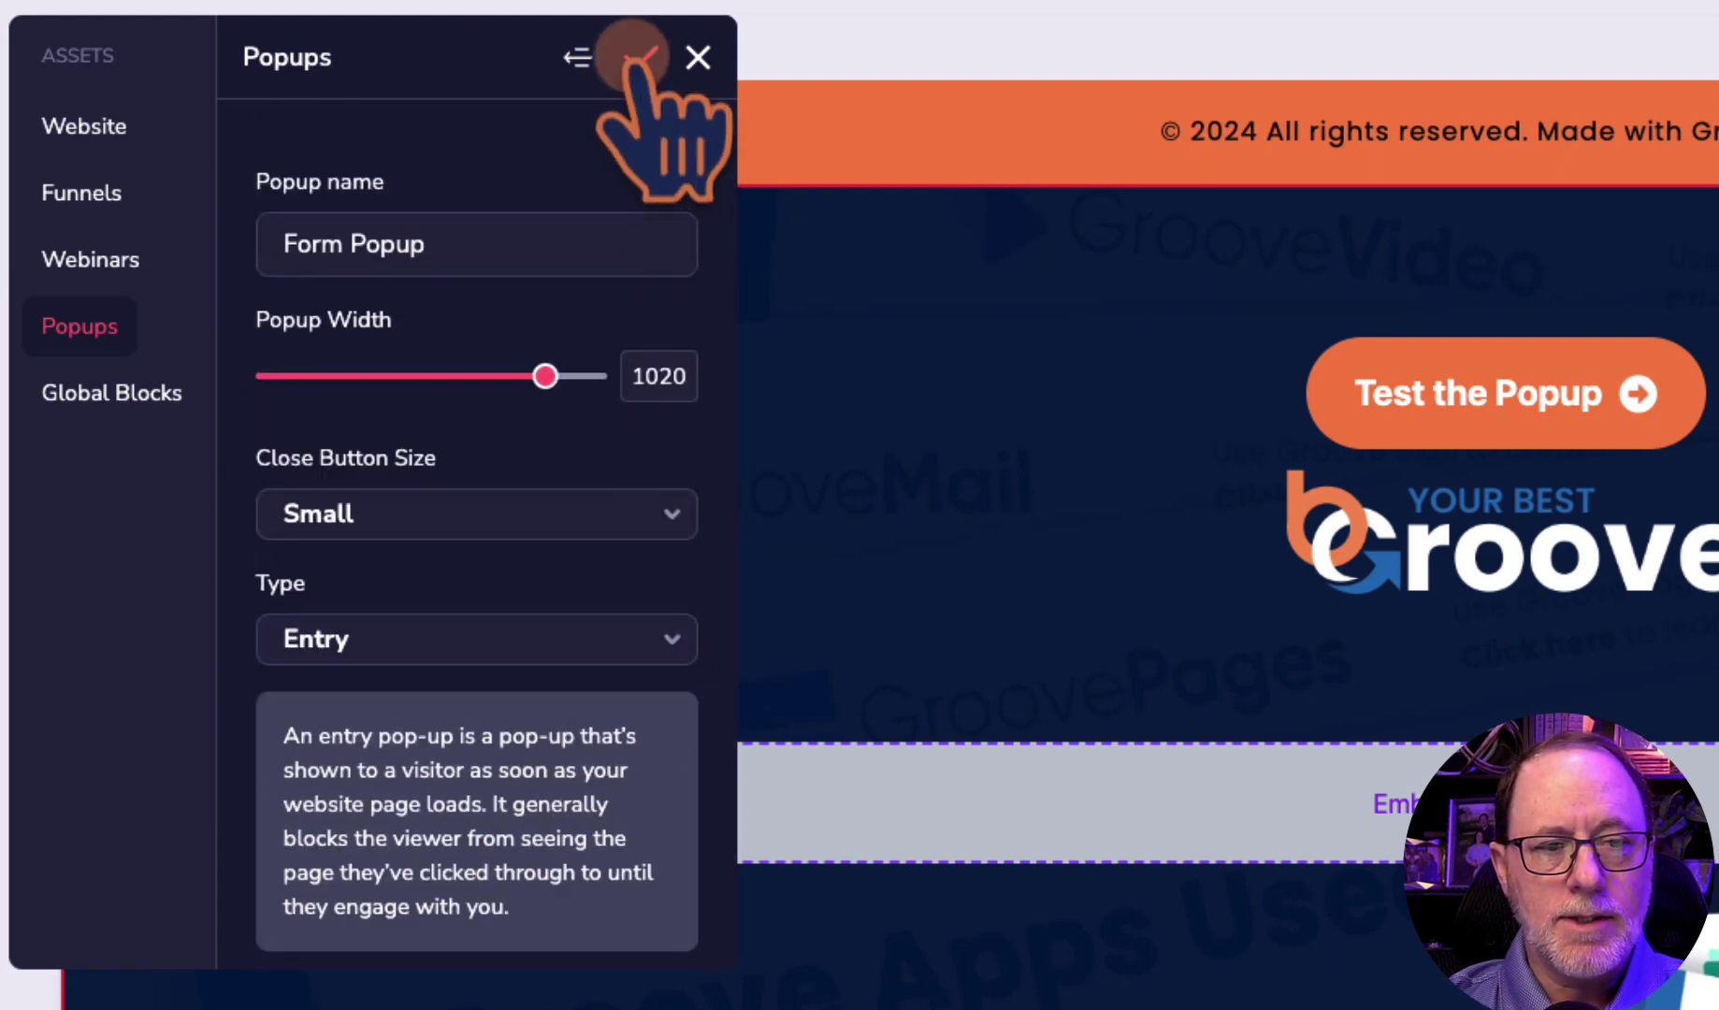
Step: Open the second Form Popup's settings and set its Type to Exit
scroll(672, 537, down, 3)
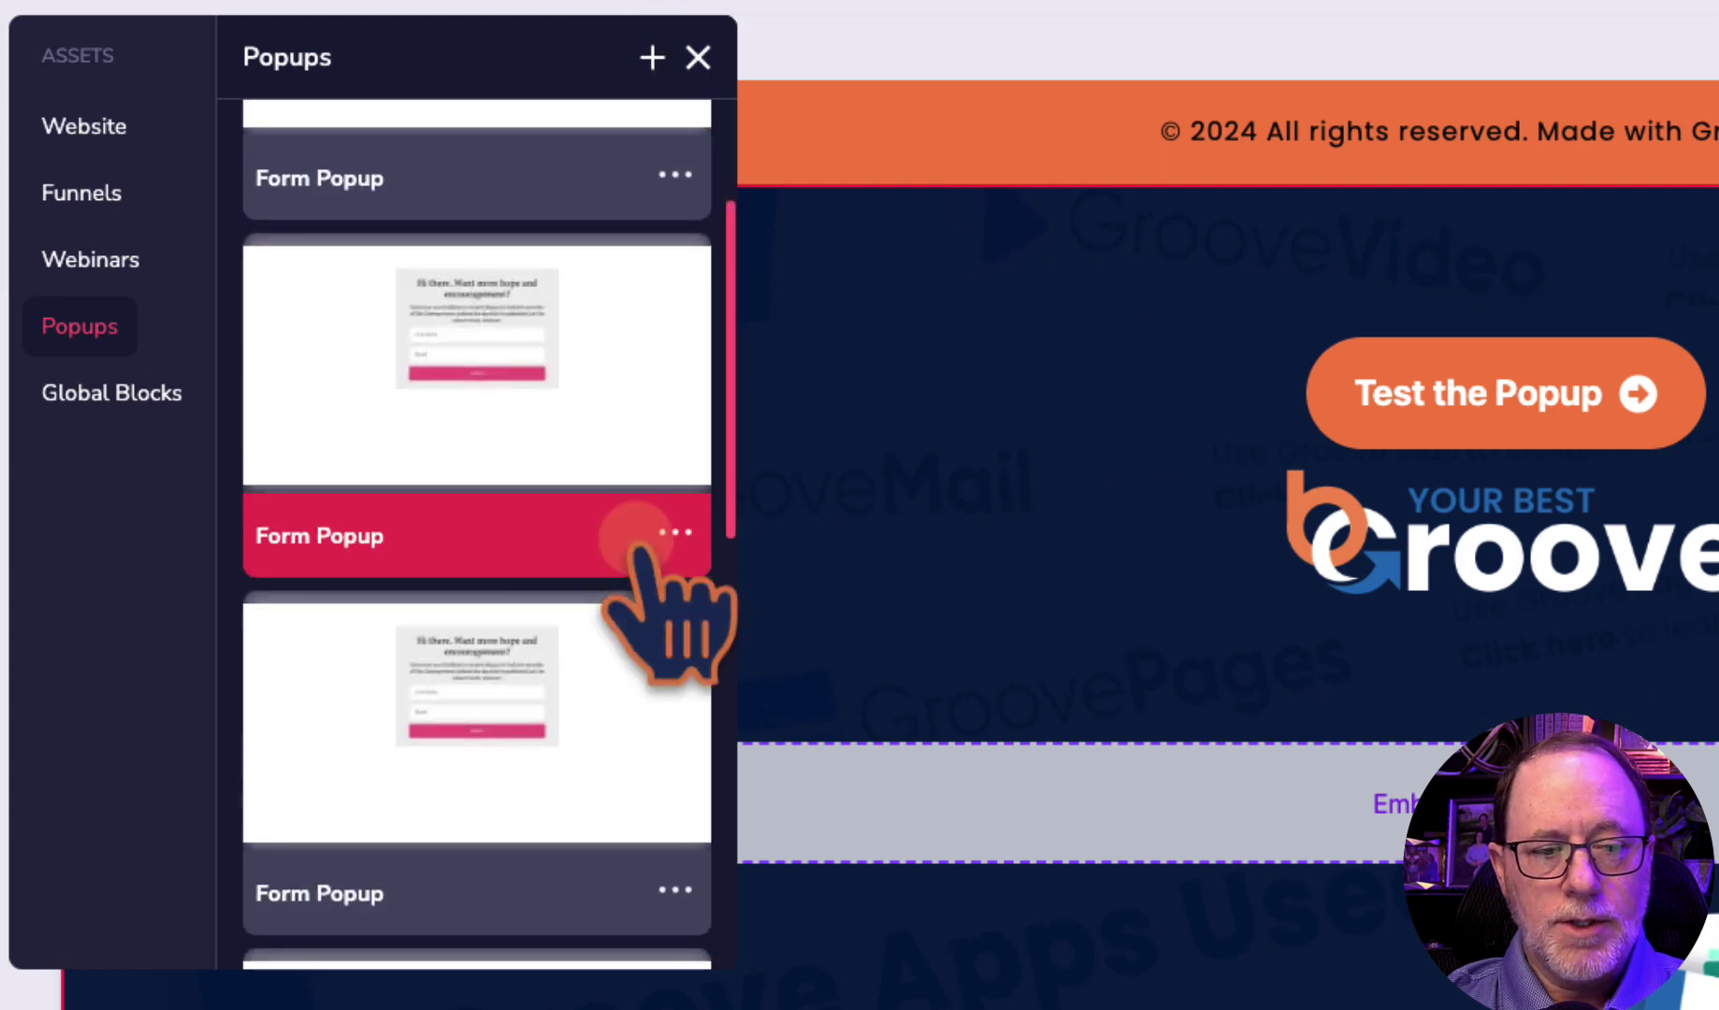
click(677, 531)
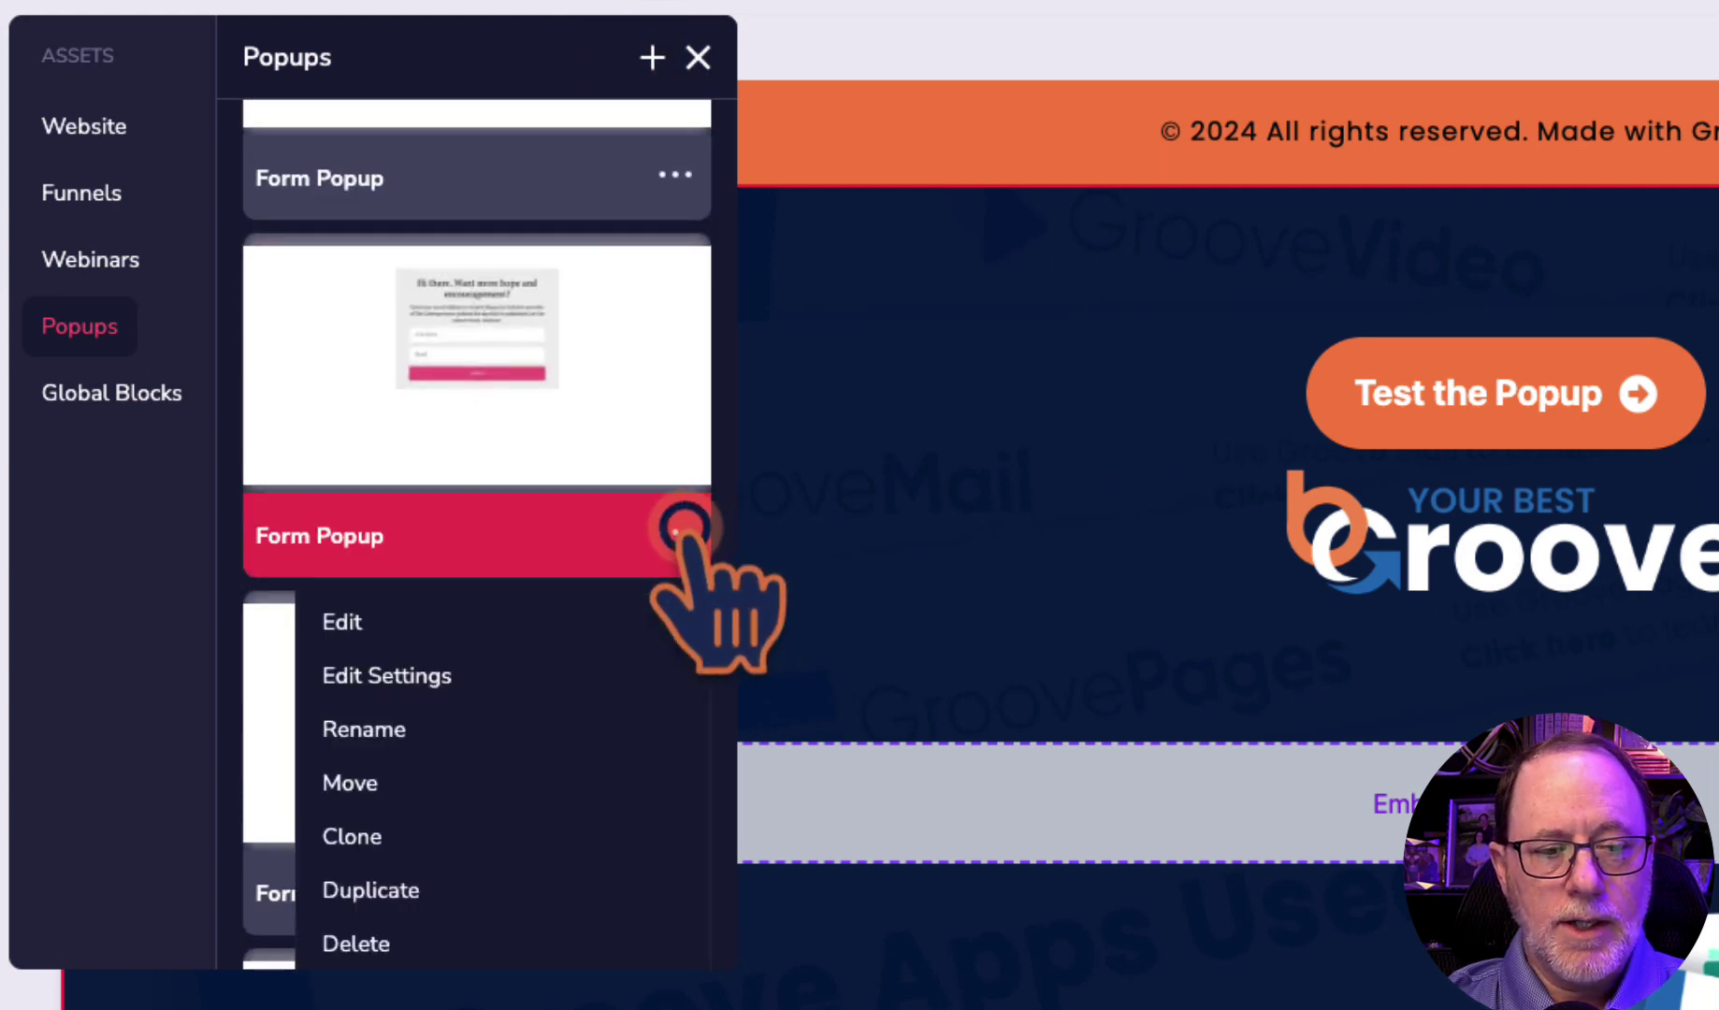
click(393, 675)
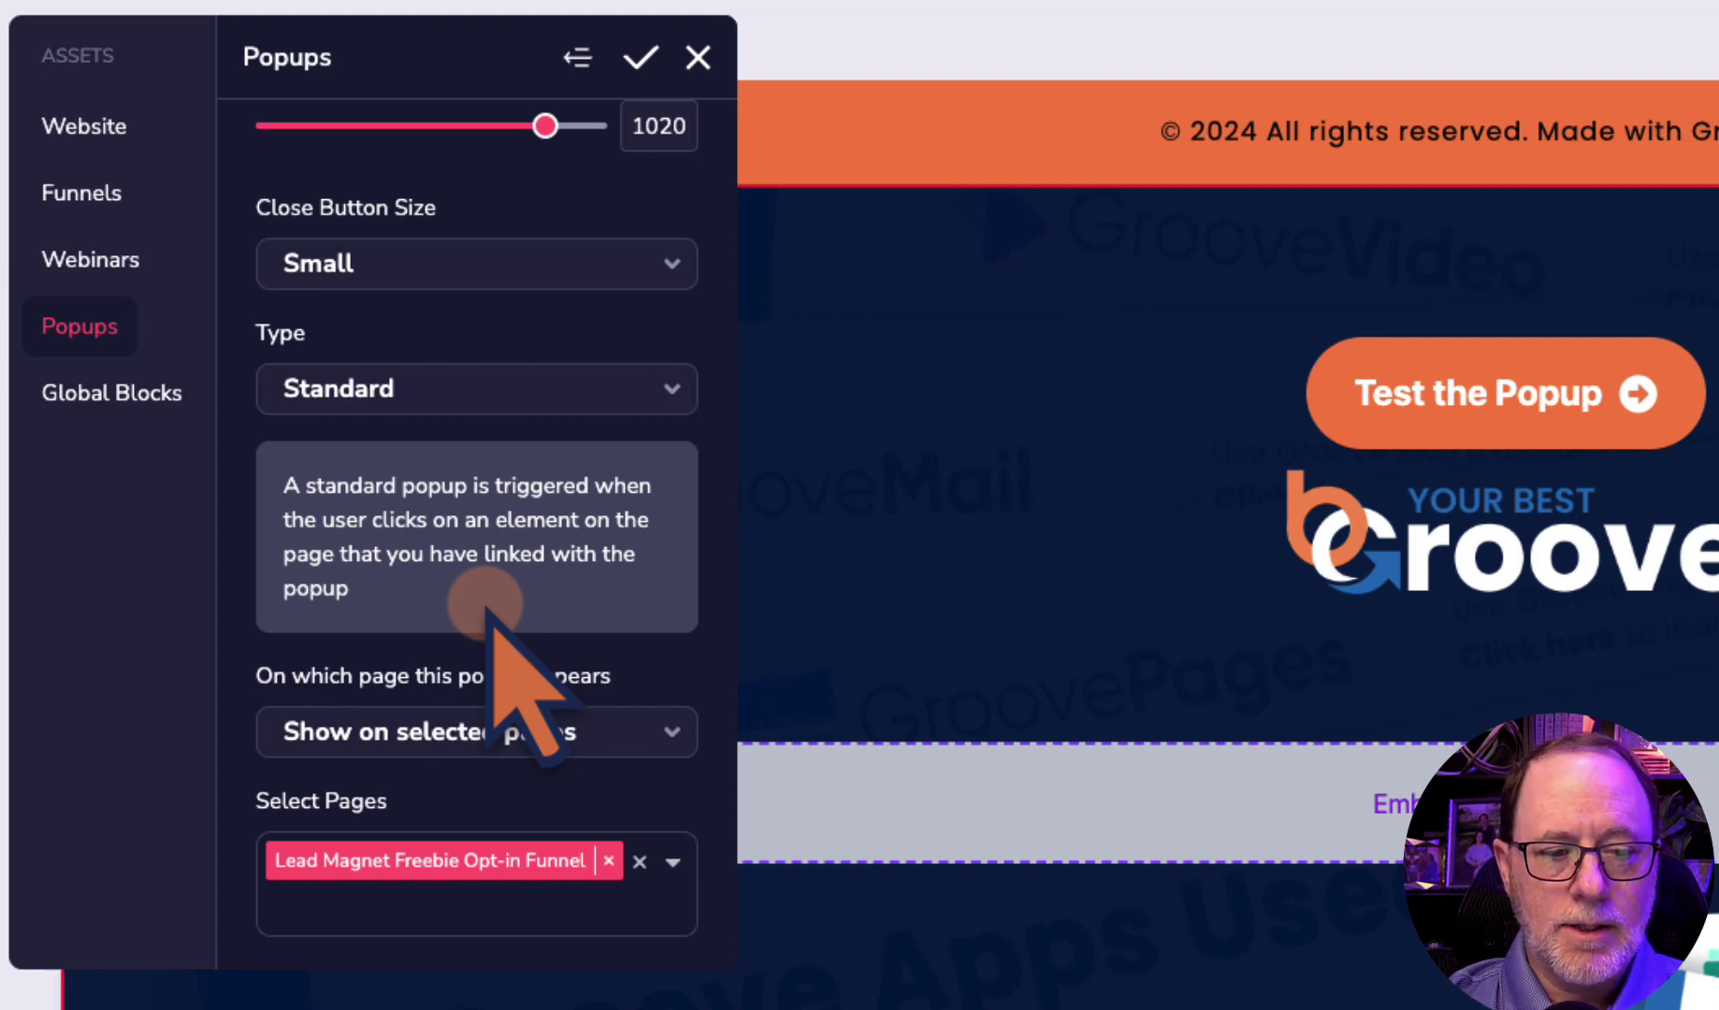
scroll(487, 608, down, 3)
scroll(478, 598, up, 5)
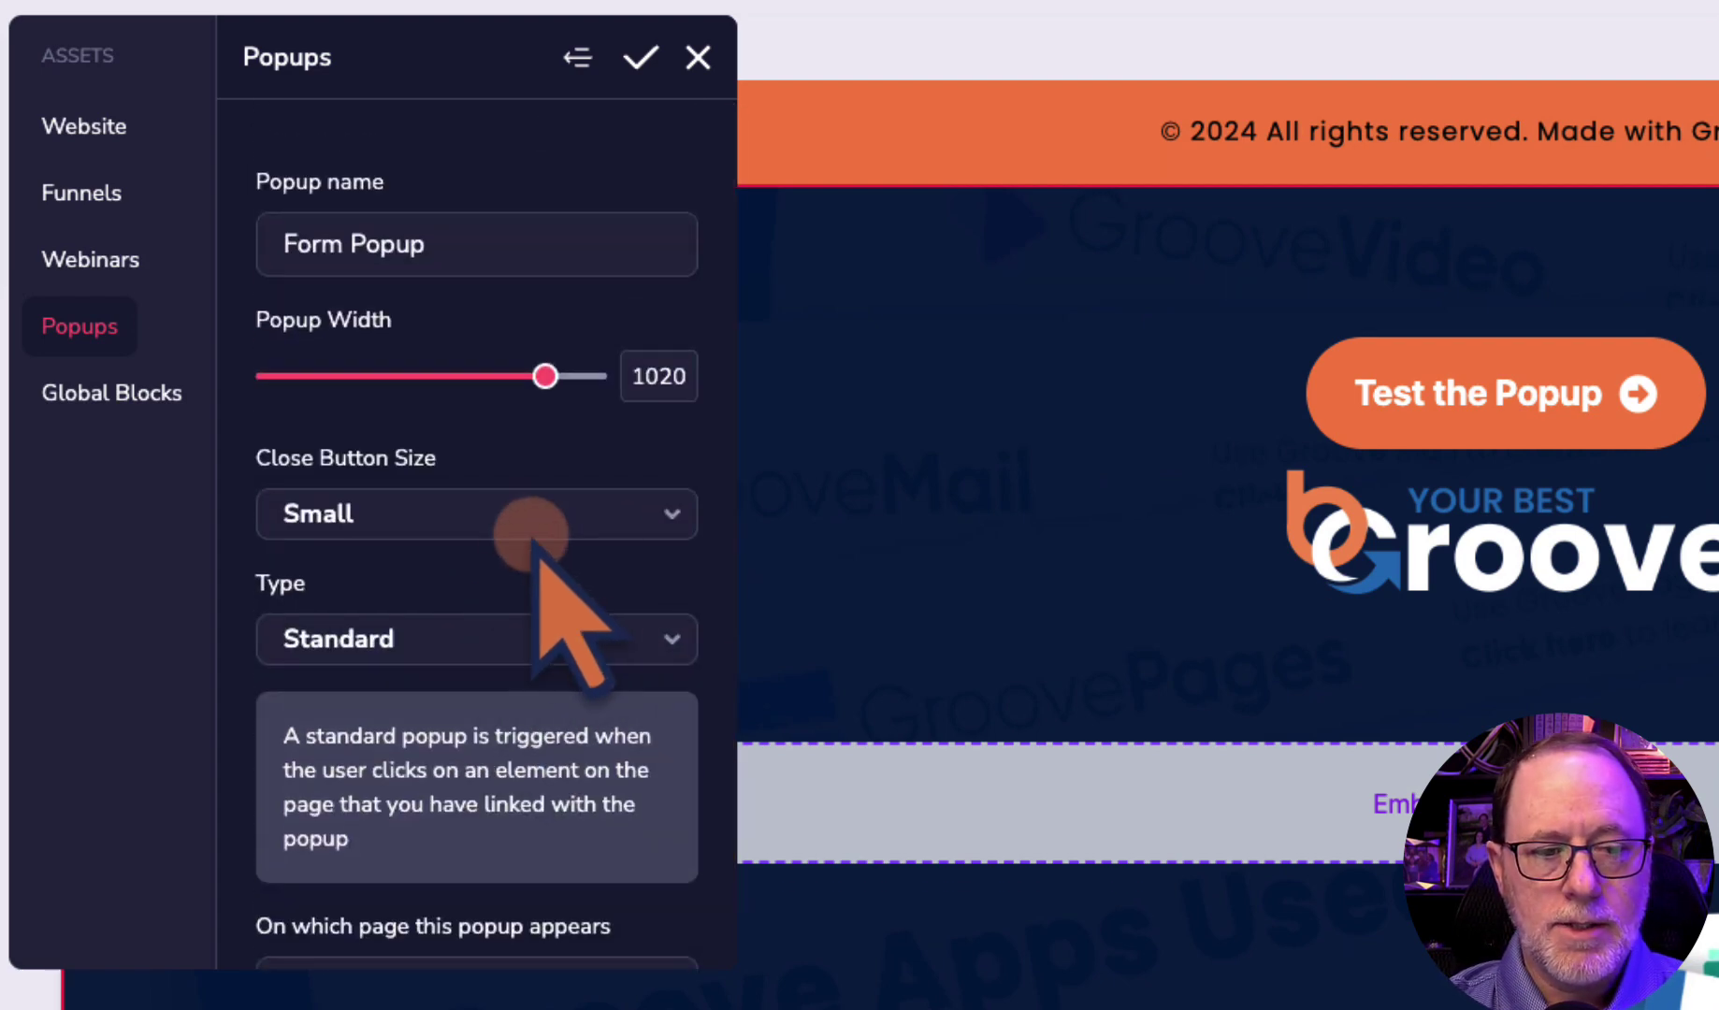
click(466, 642)
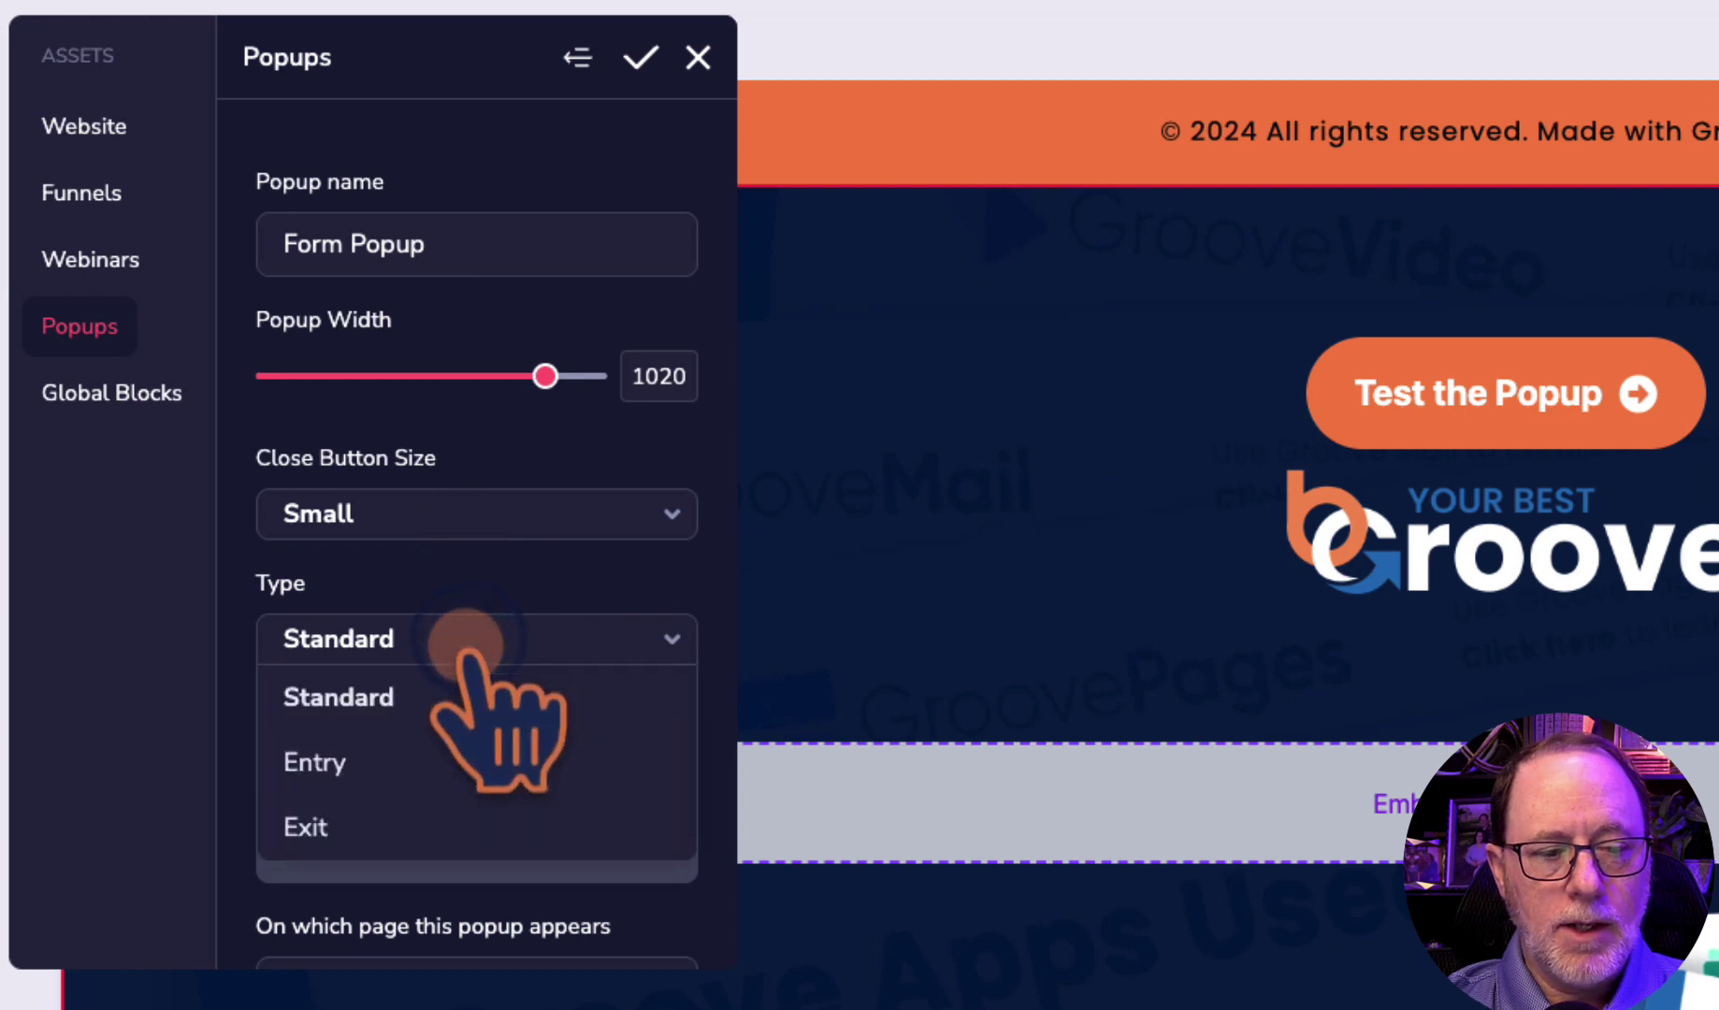
click(365, 823)
Step: Highlight the Exit popup description text, then clear the selection
scroll(440, 758, down, 1)
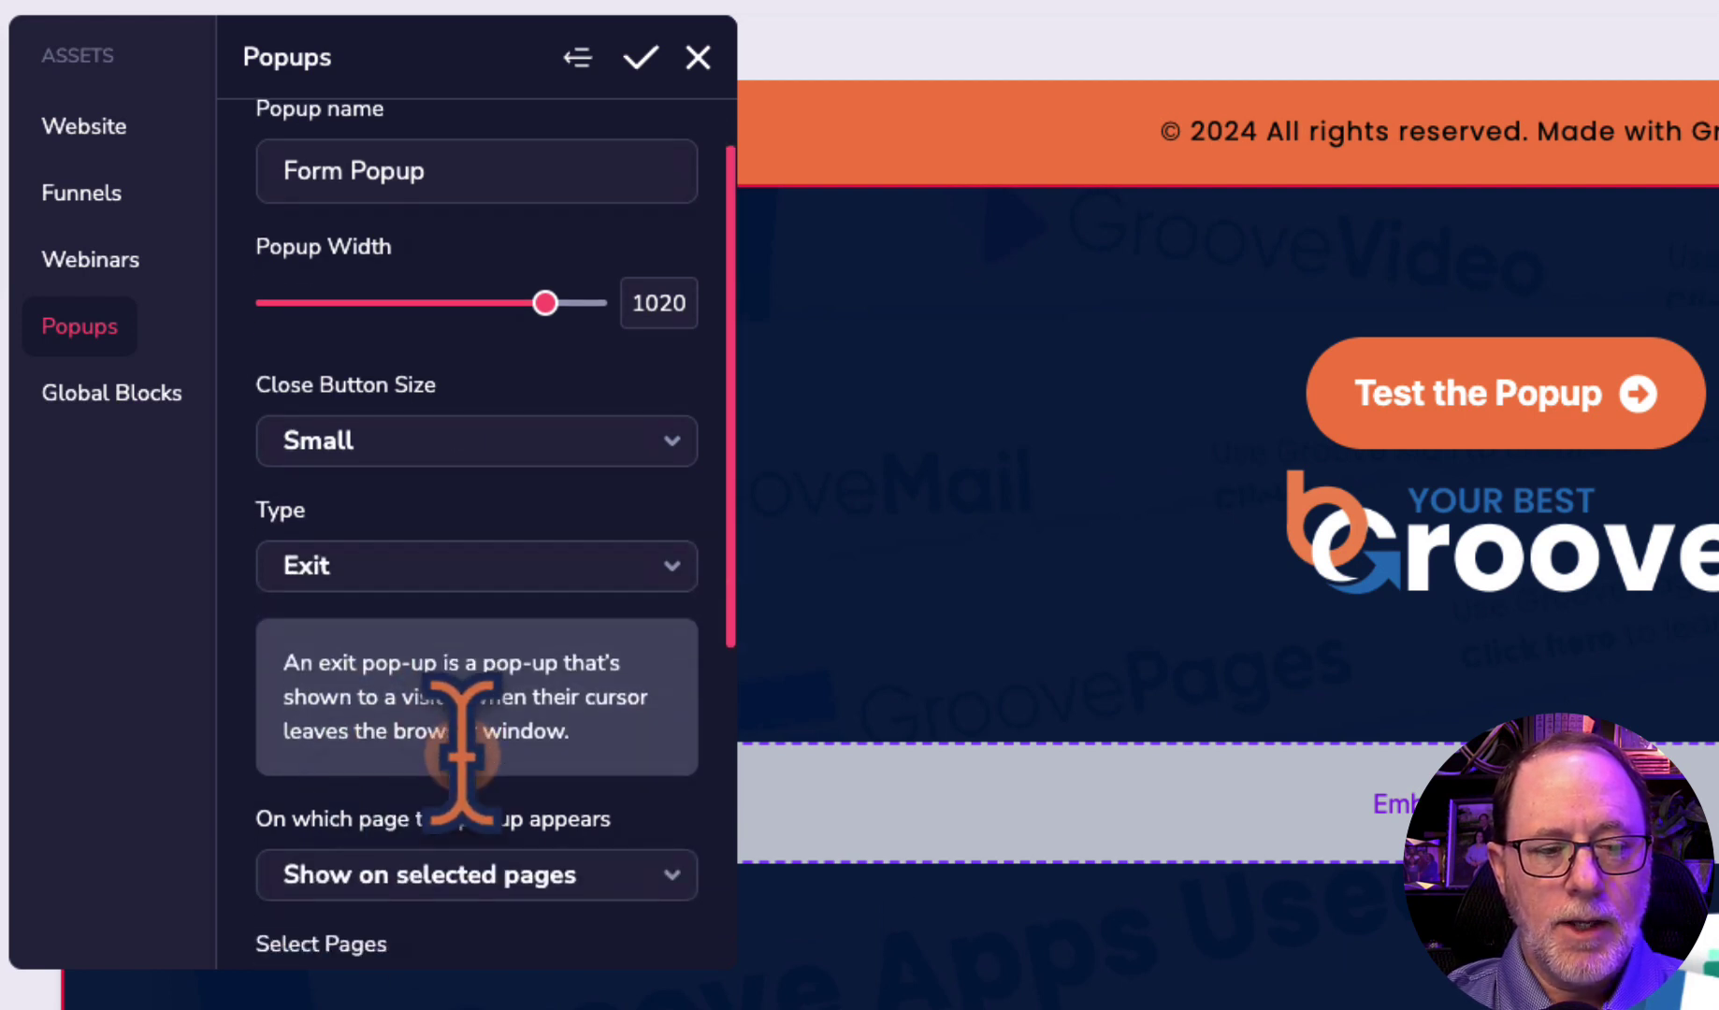
scroll(461, 748, down, 1)
drag(323, 575, 650, 617)
drag(440, 608, 588, 634)
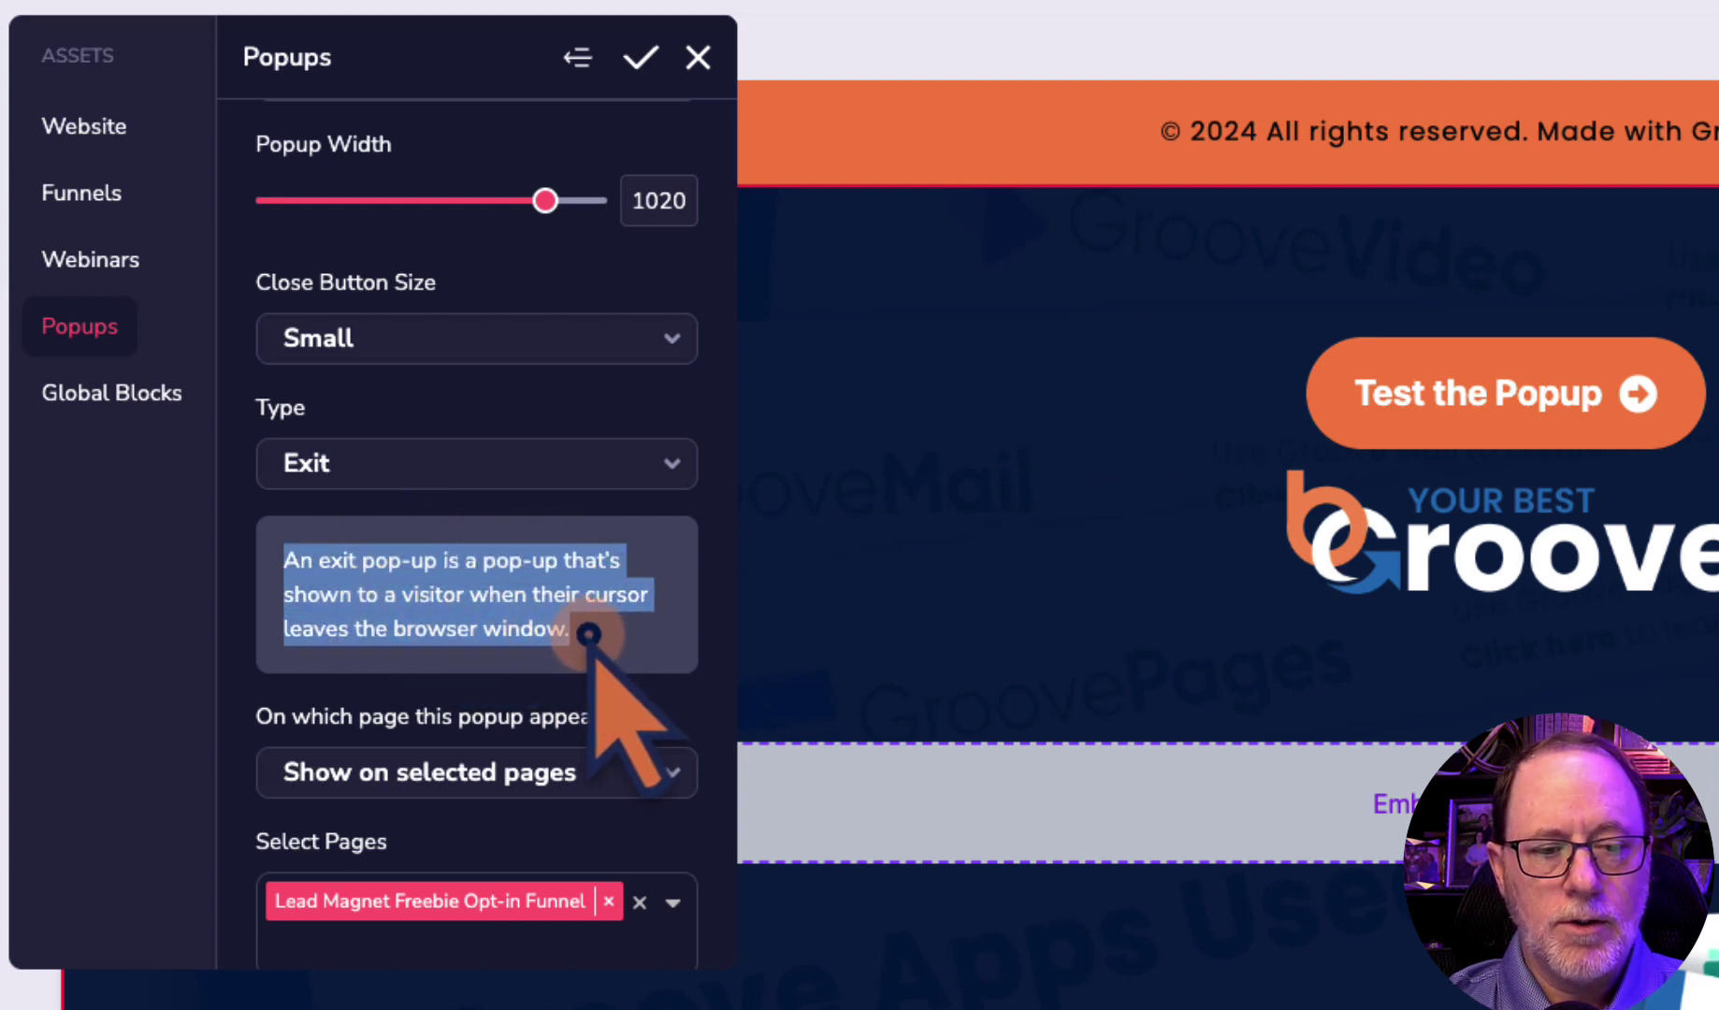
click(588, 634)
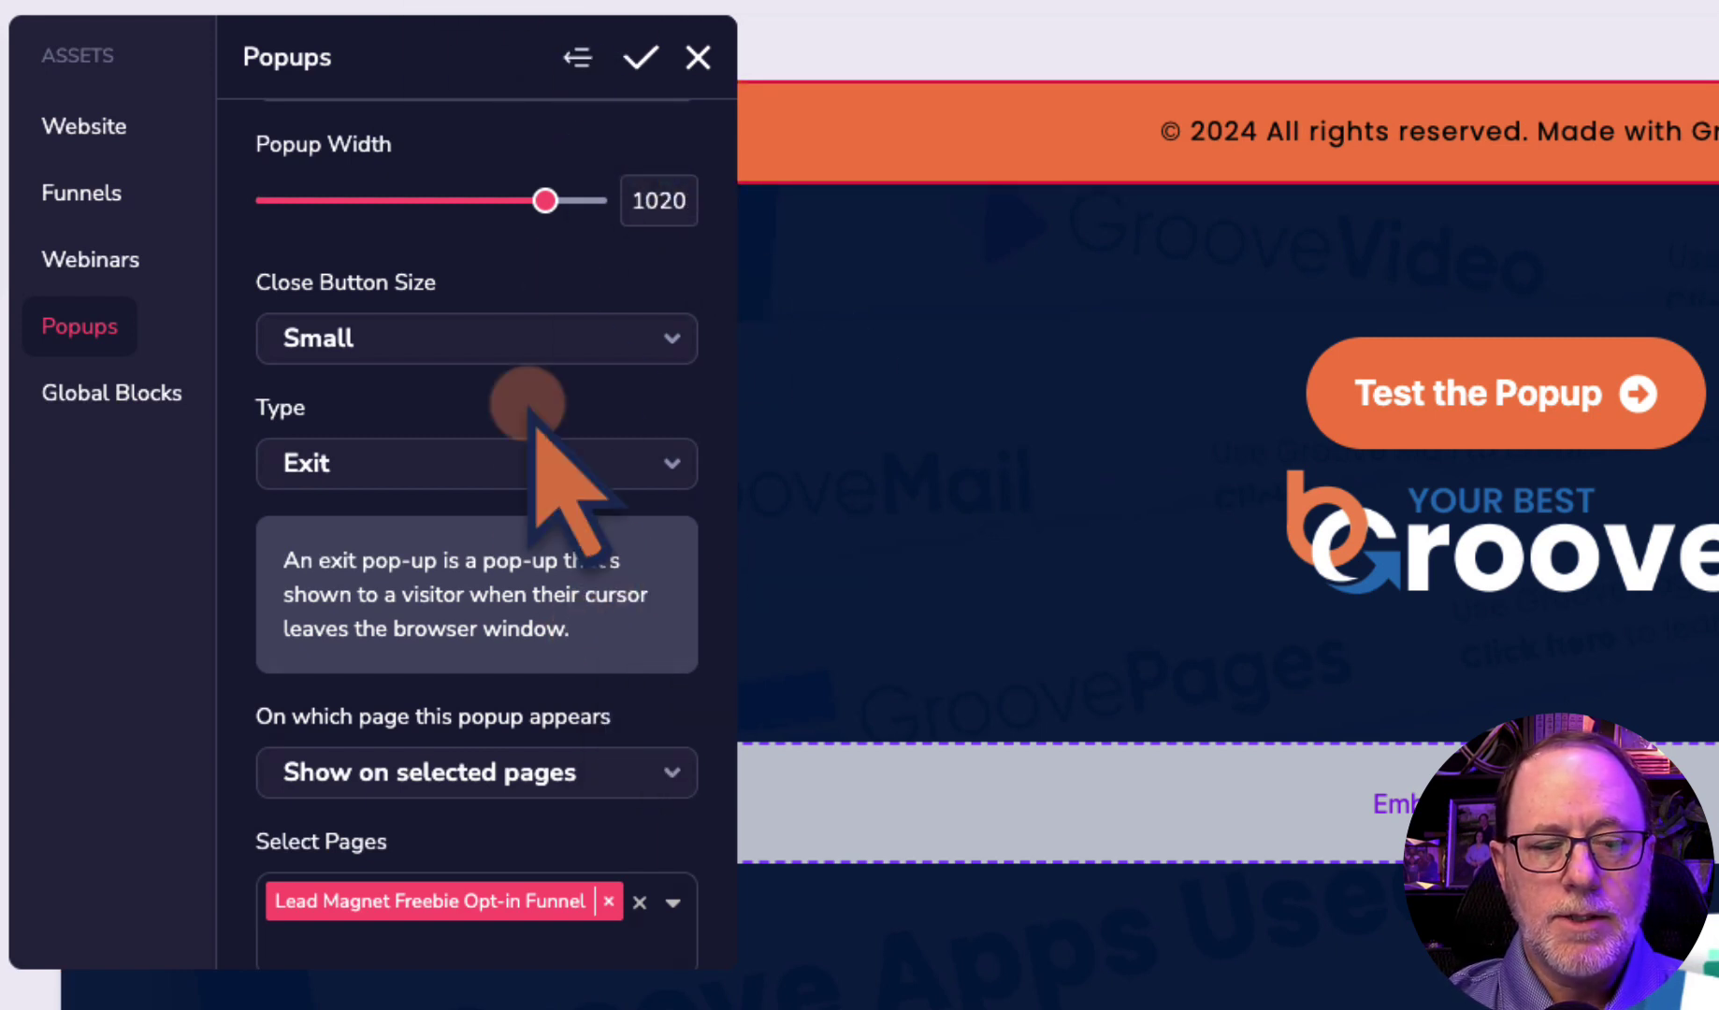
Step: Set Popup behaviour to 'Show on every visit' and save the popup settings
scroll(551, 795, down, 3)
scroll(552, 795, down, 1)
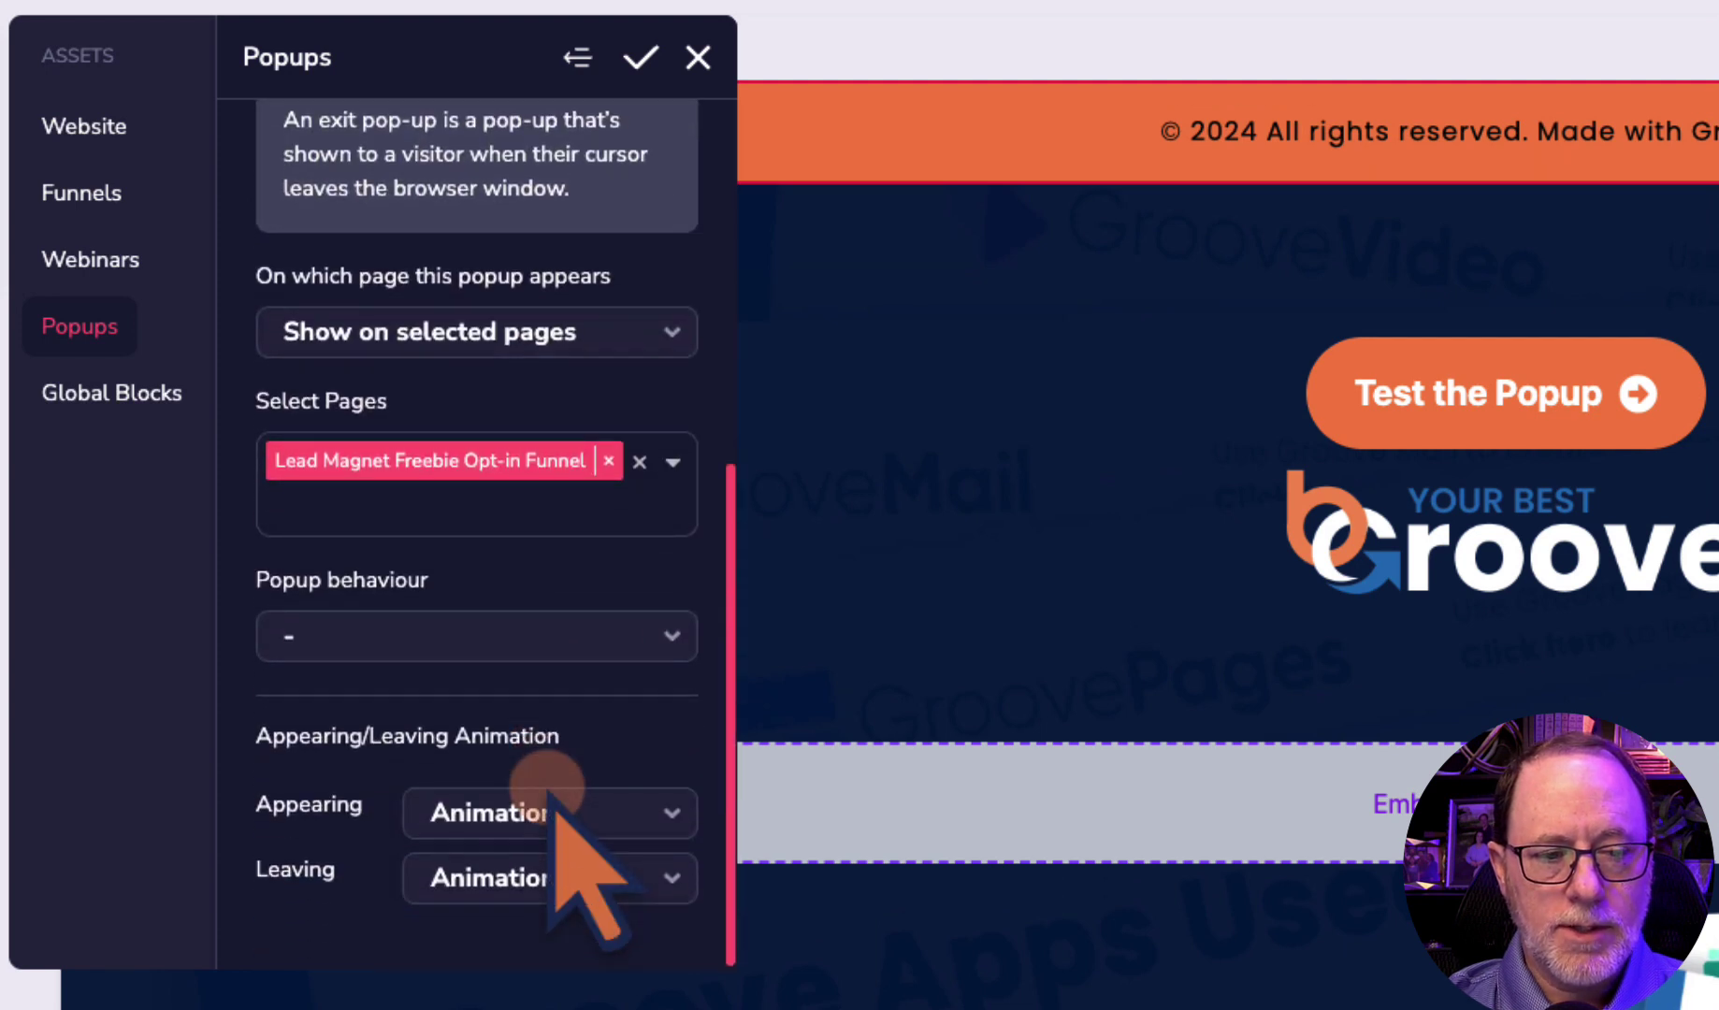
scroll(533, 514, up, 2)
scroll(514, 495, up, 1)
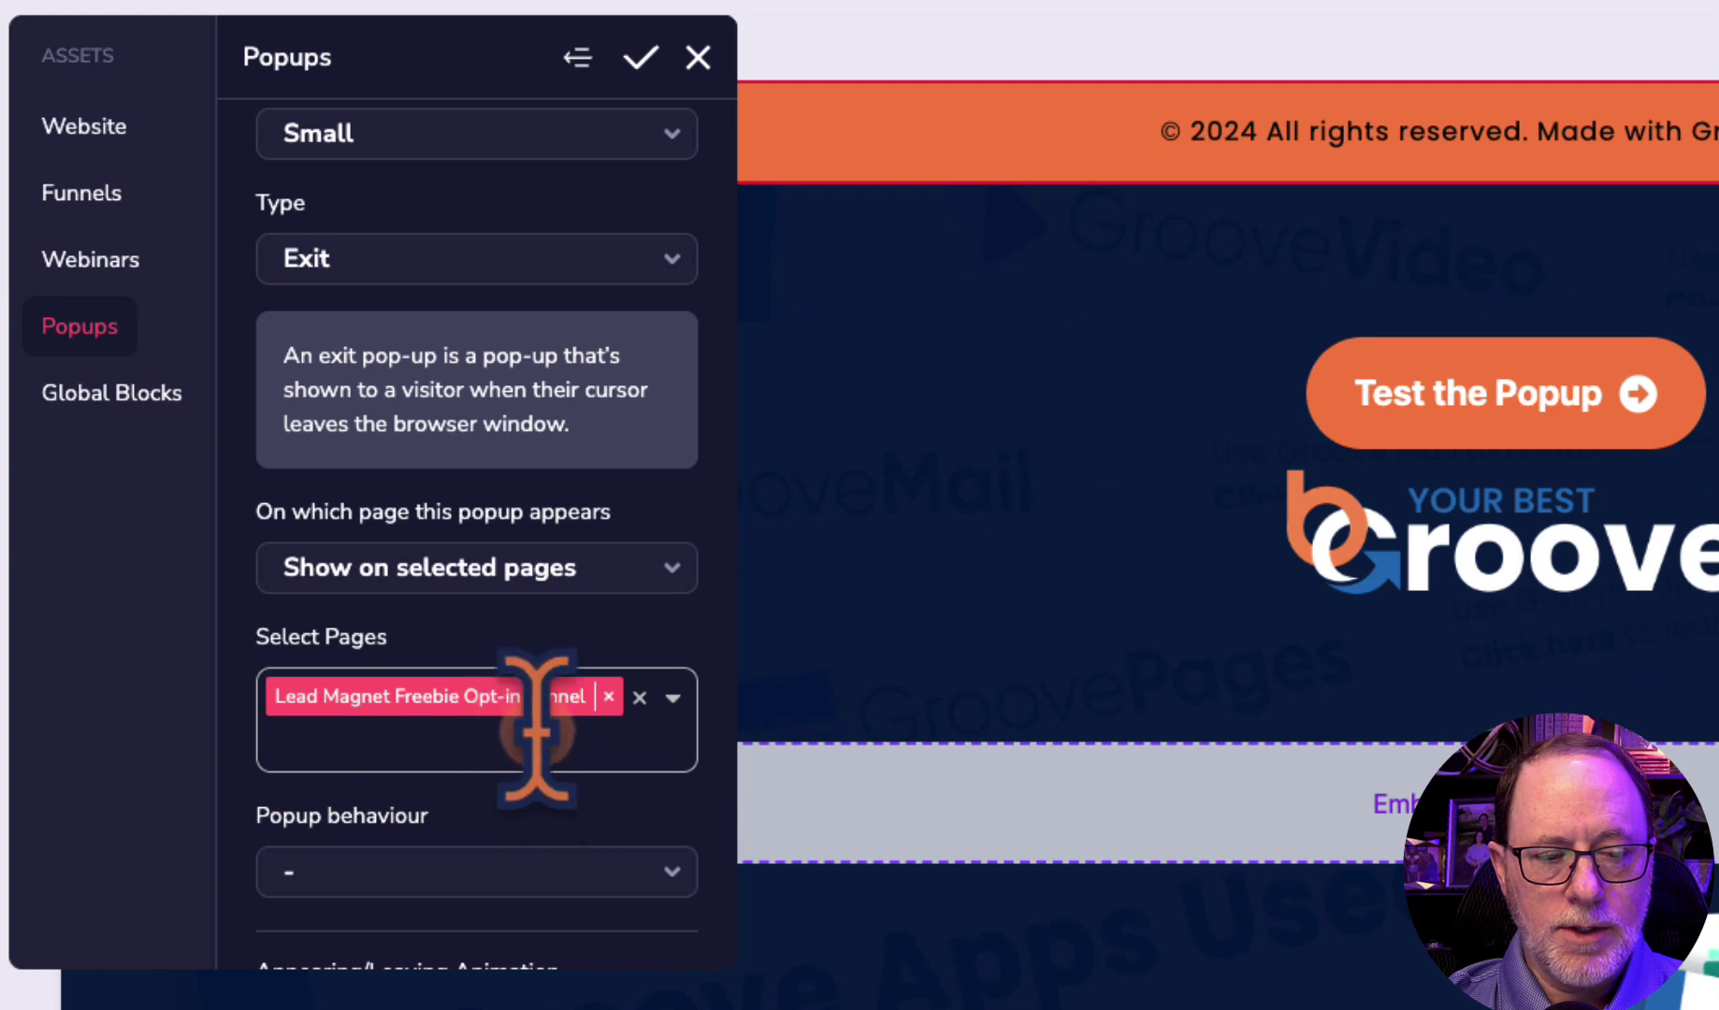
scroll(549, 721, down, 3)
click(561, 642)
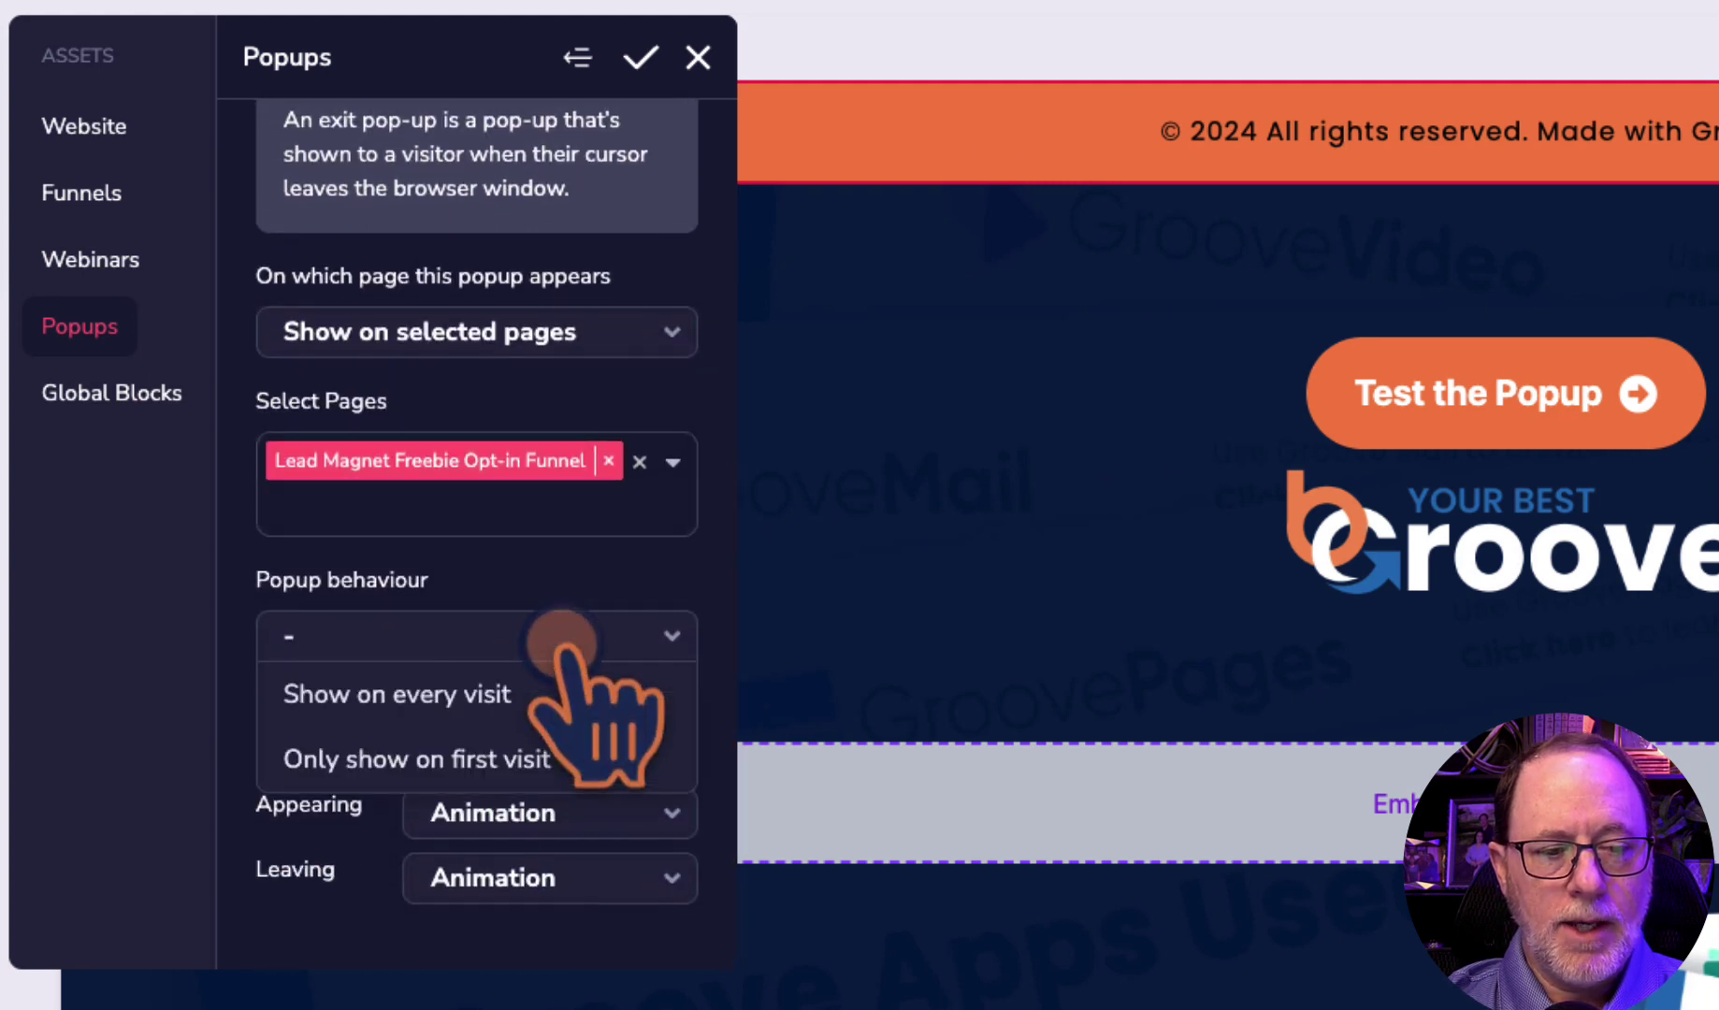
click(458, 692)
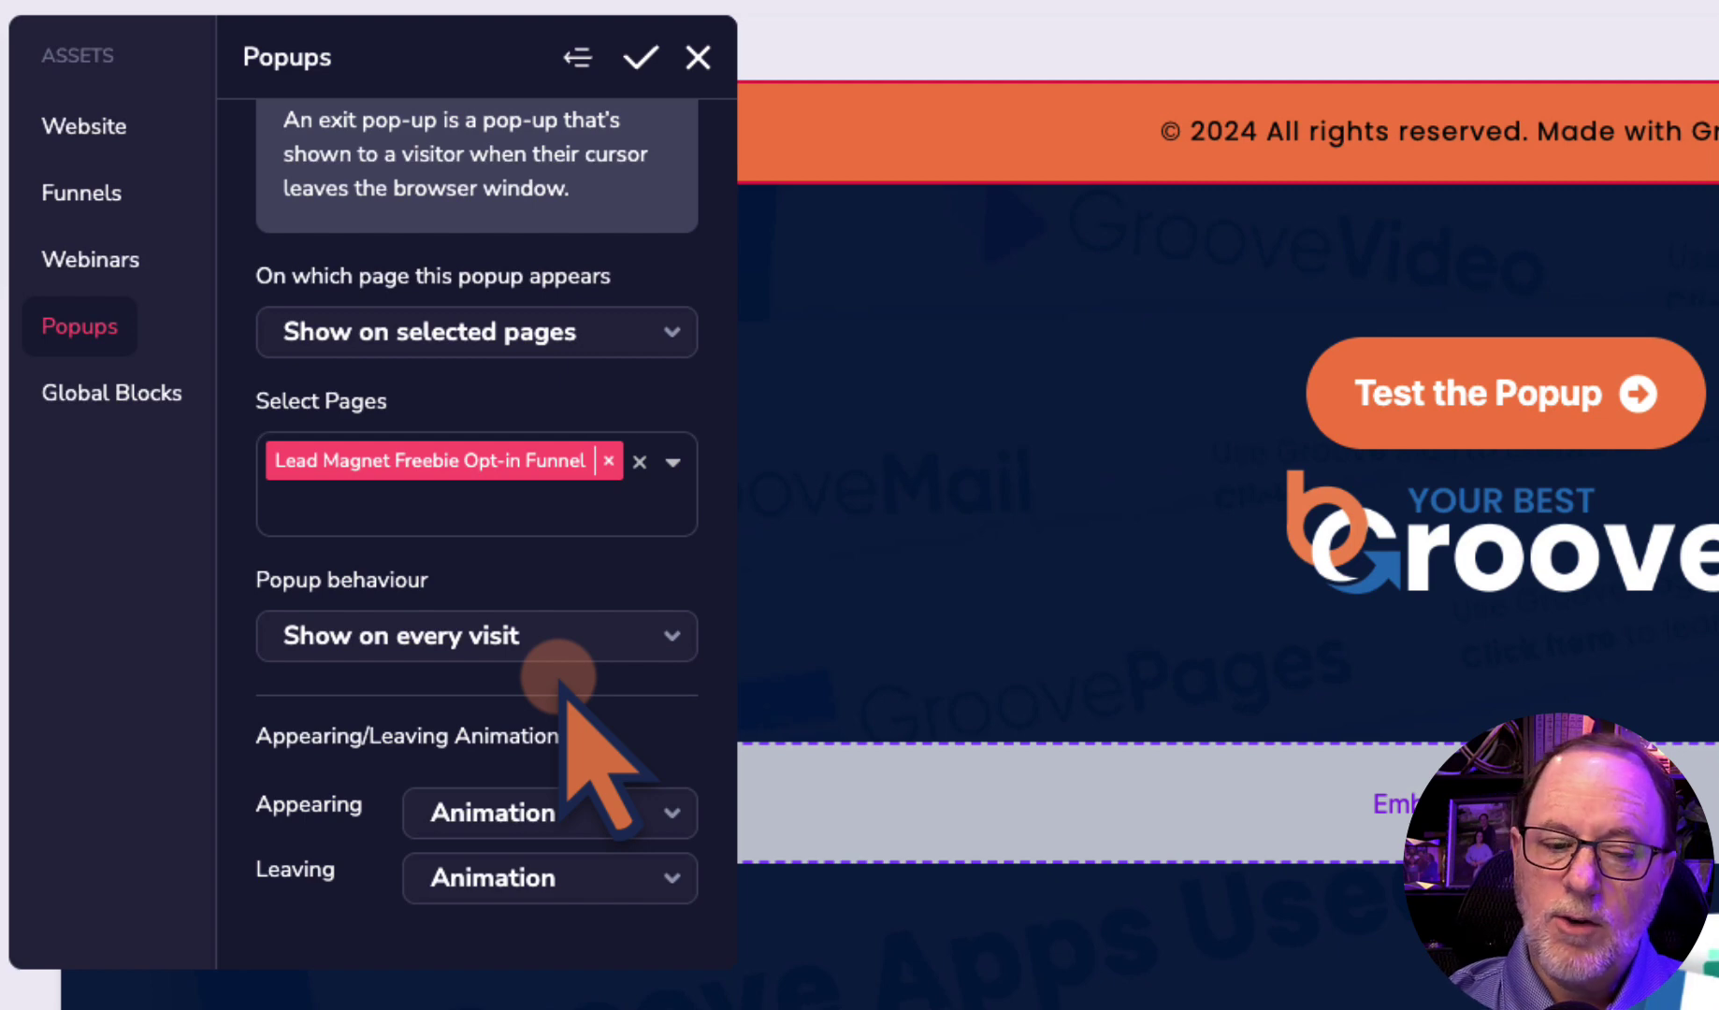
scroll(565, 673, up, 7)
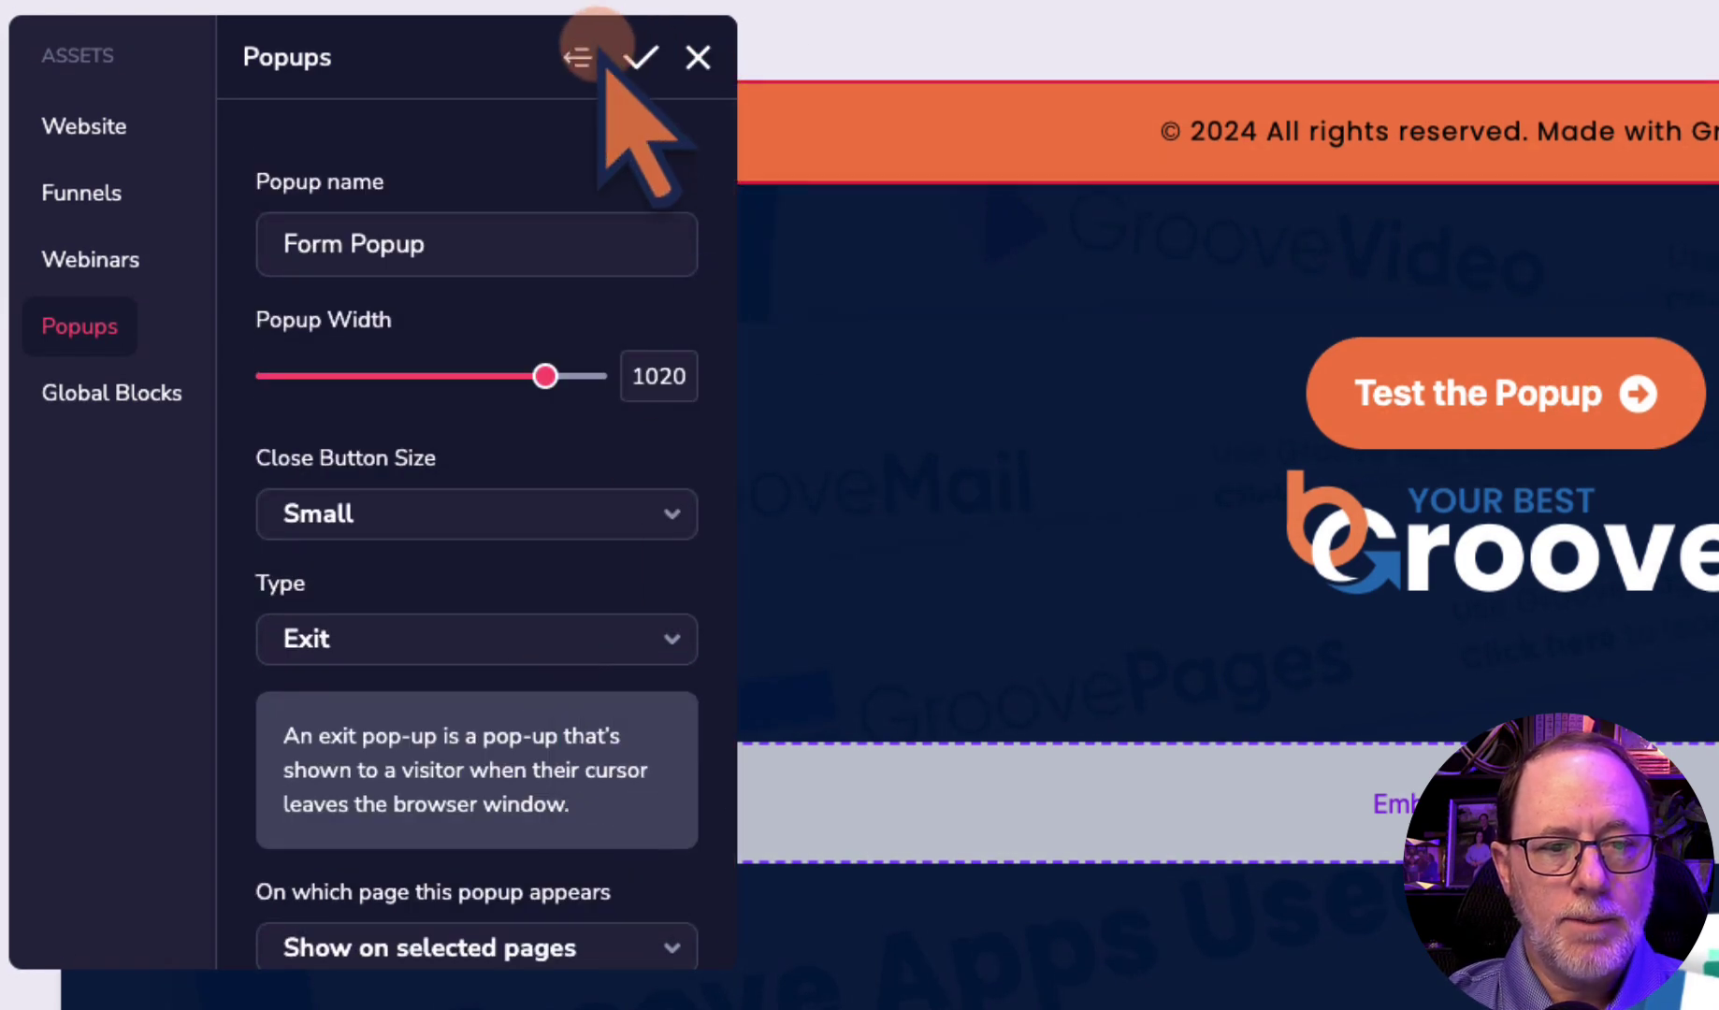
click(639, 58)
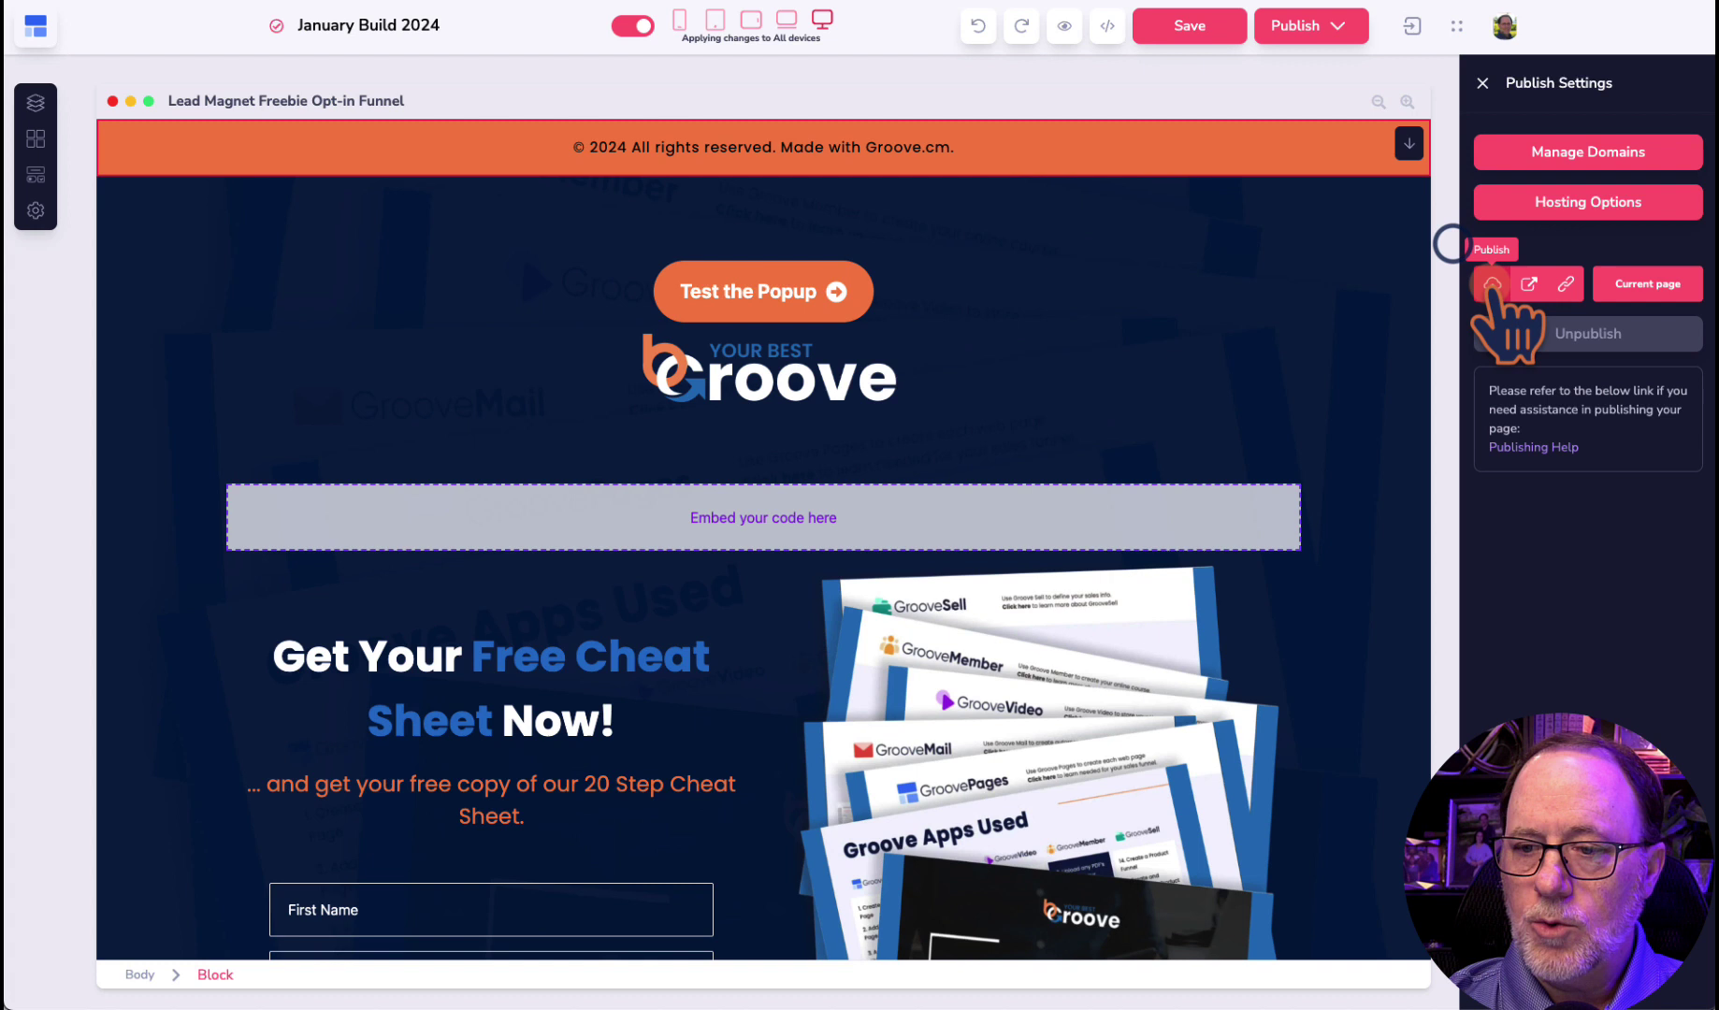
Step: Publish the website, then open the live Lead Magnet Freebie opt-in page via Go to
click(1492, 283)
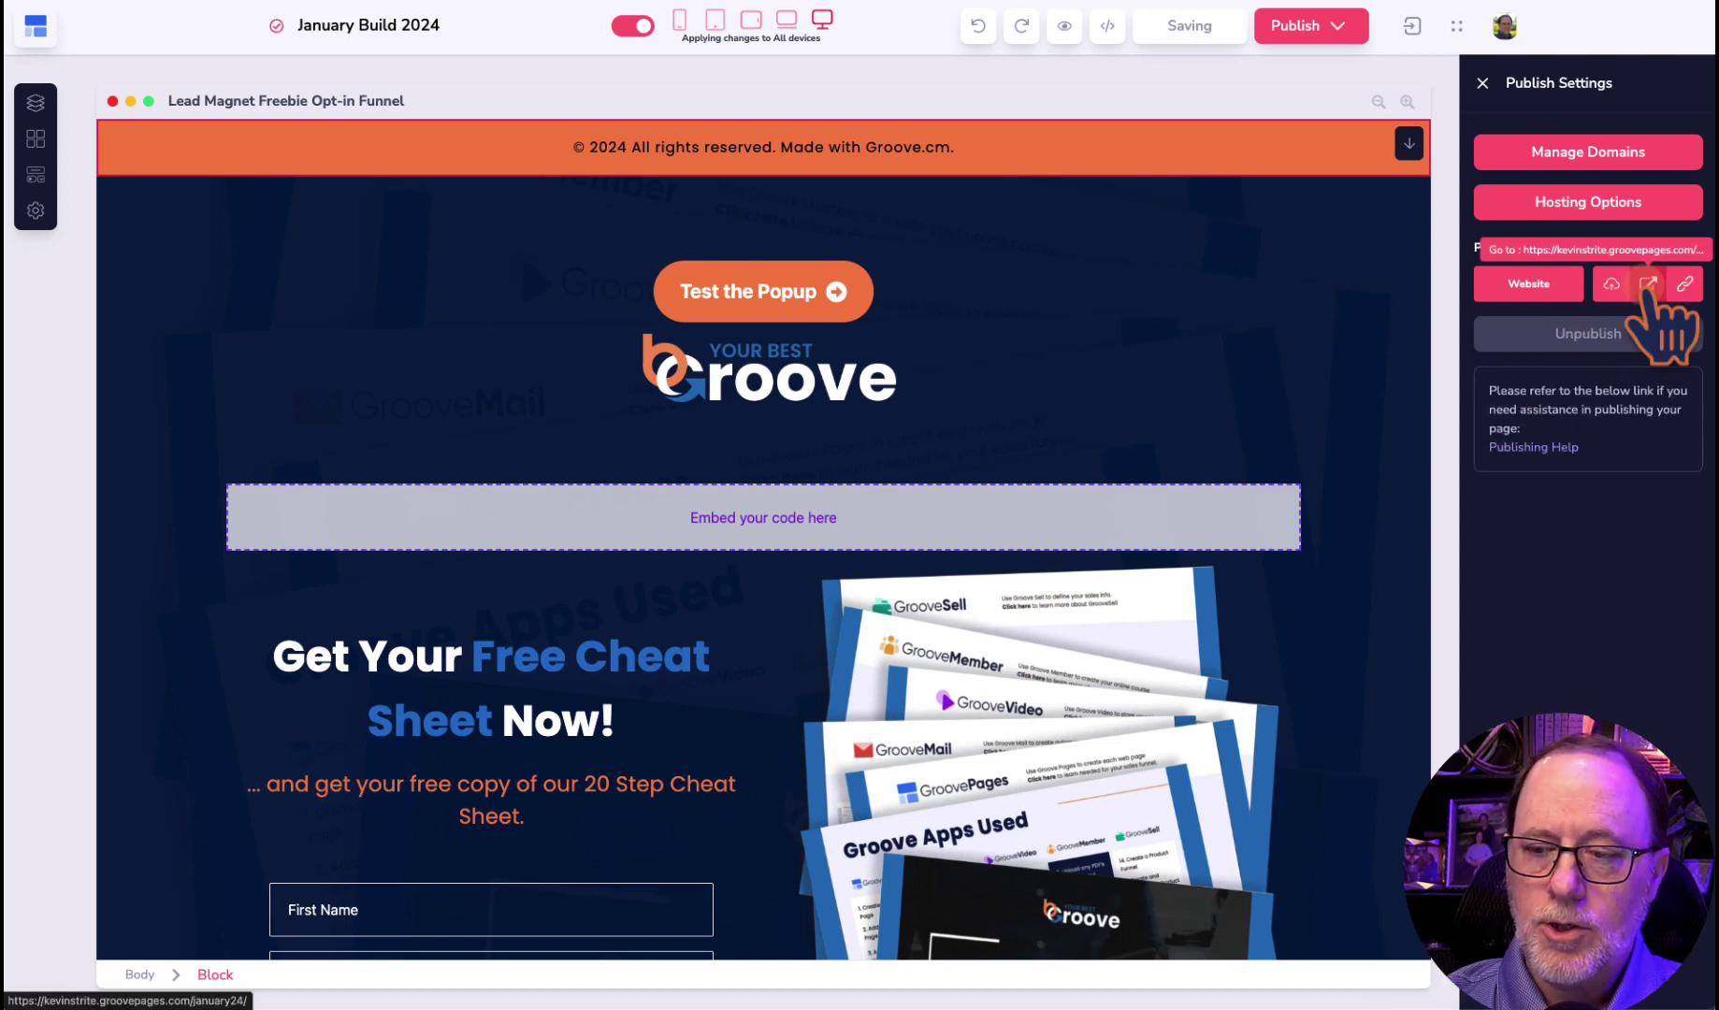
click(1648, 286)
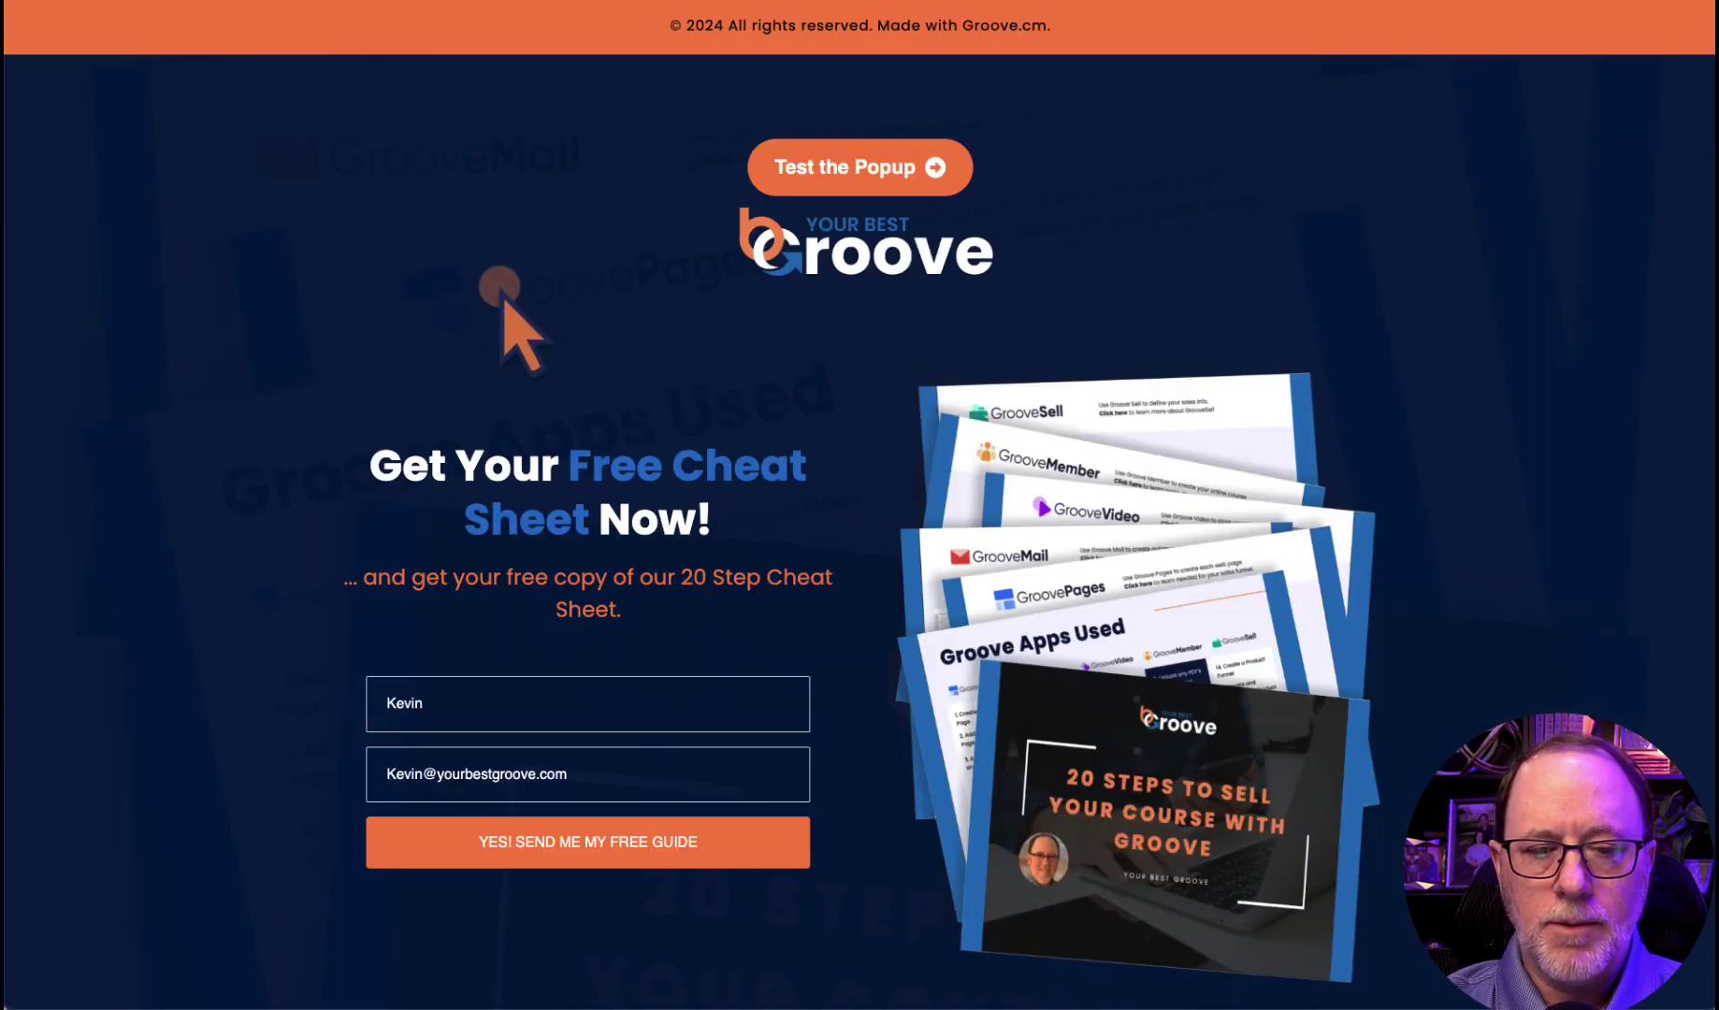
Step: Close the entry email signup popup, then trigger the exit popup and close it too
scroll(874, 395, down, 3)
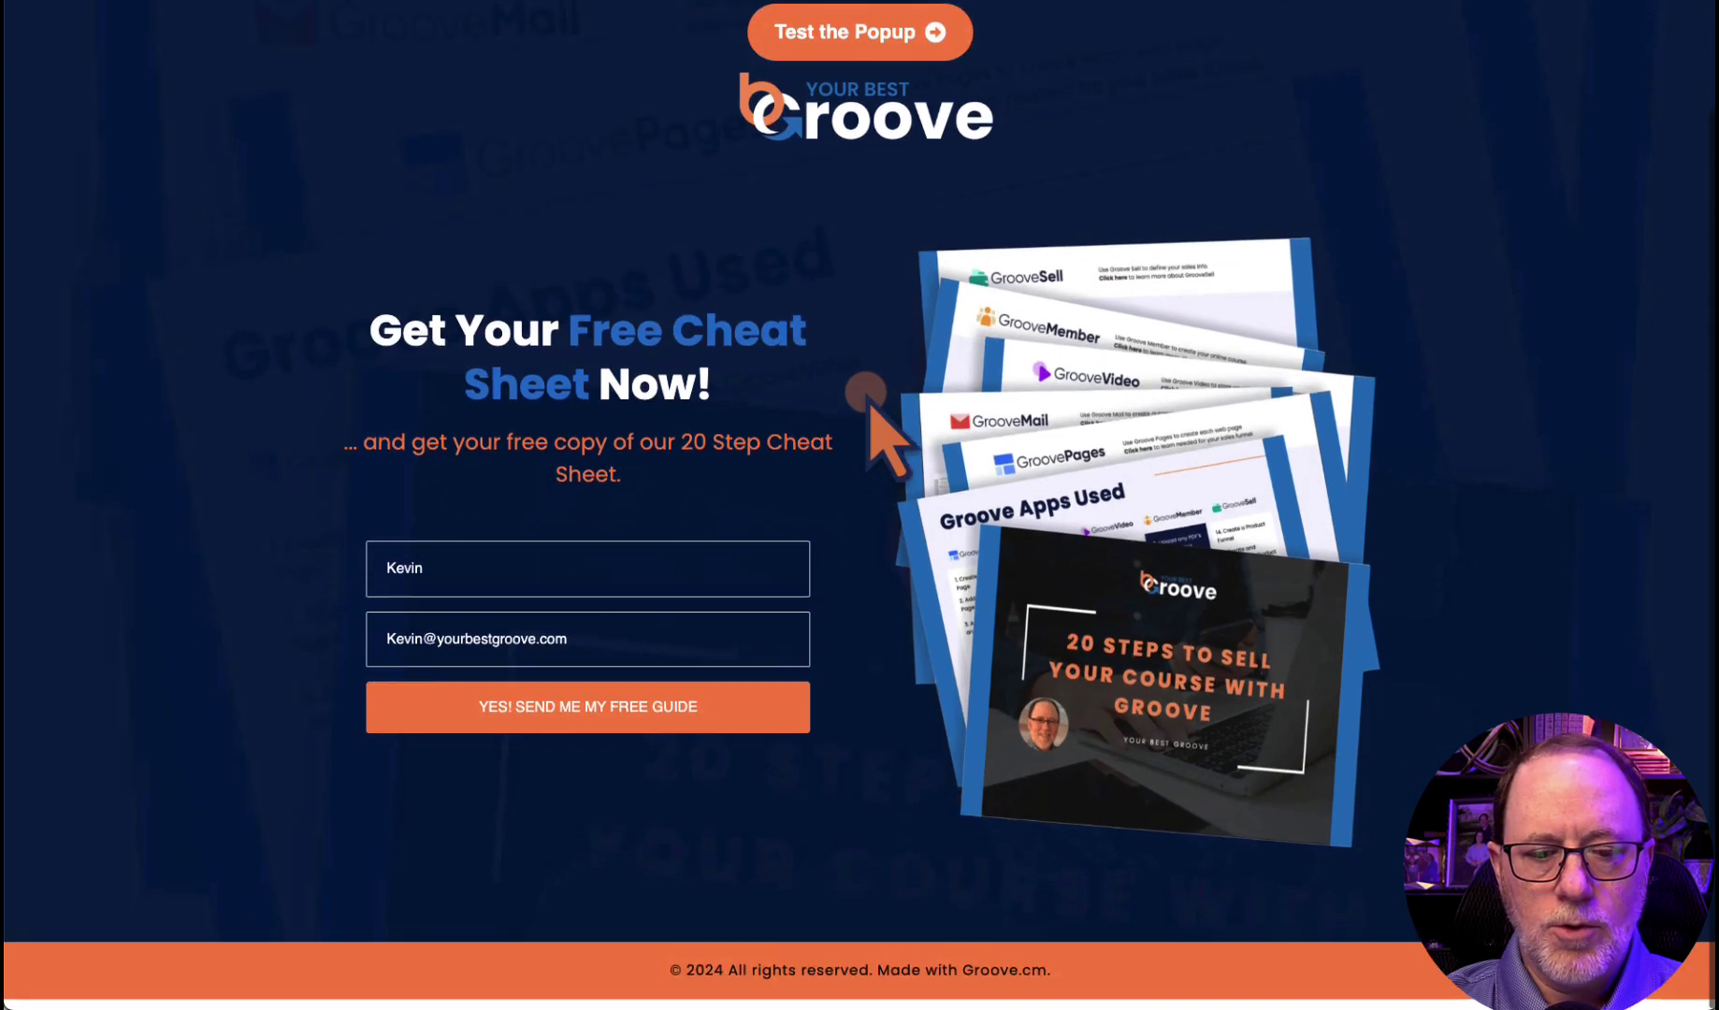
scroll(394, 307, up, 3)
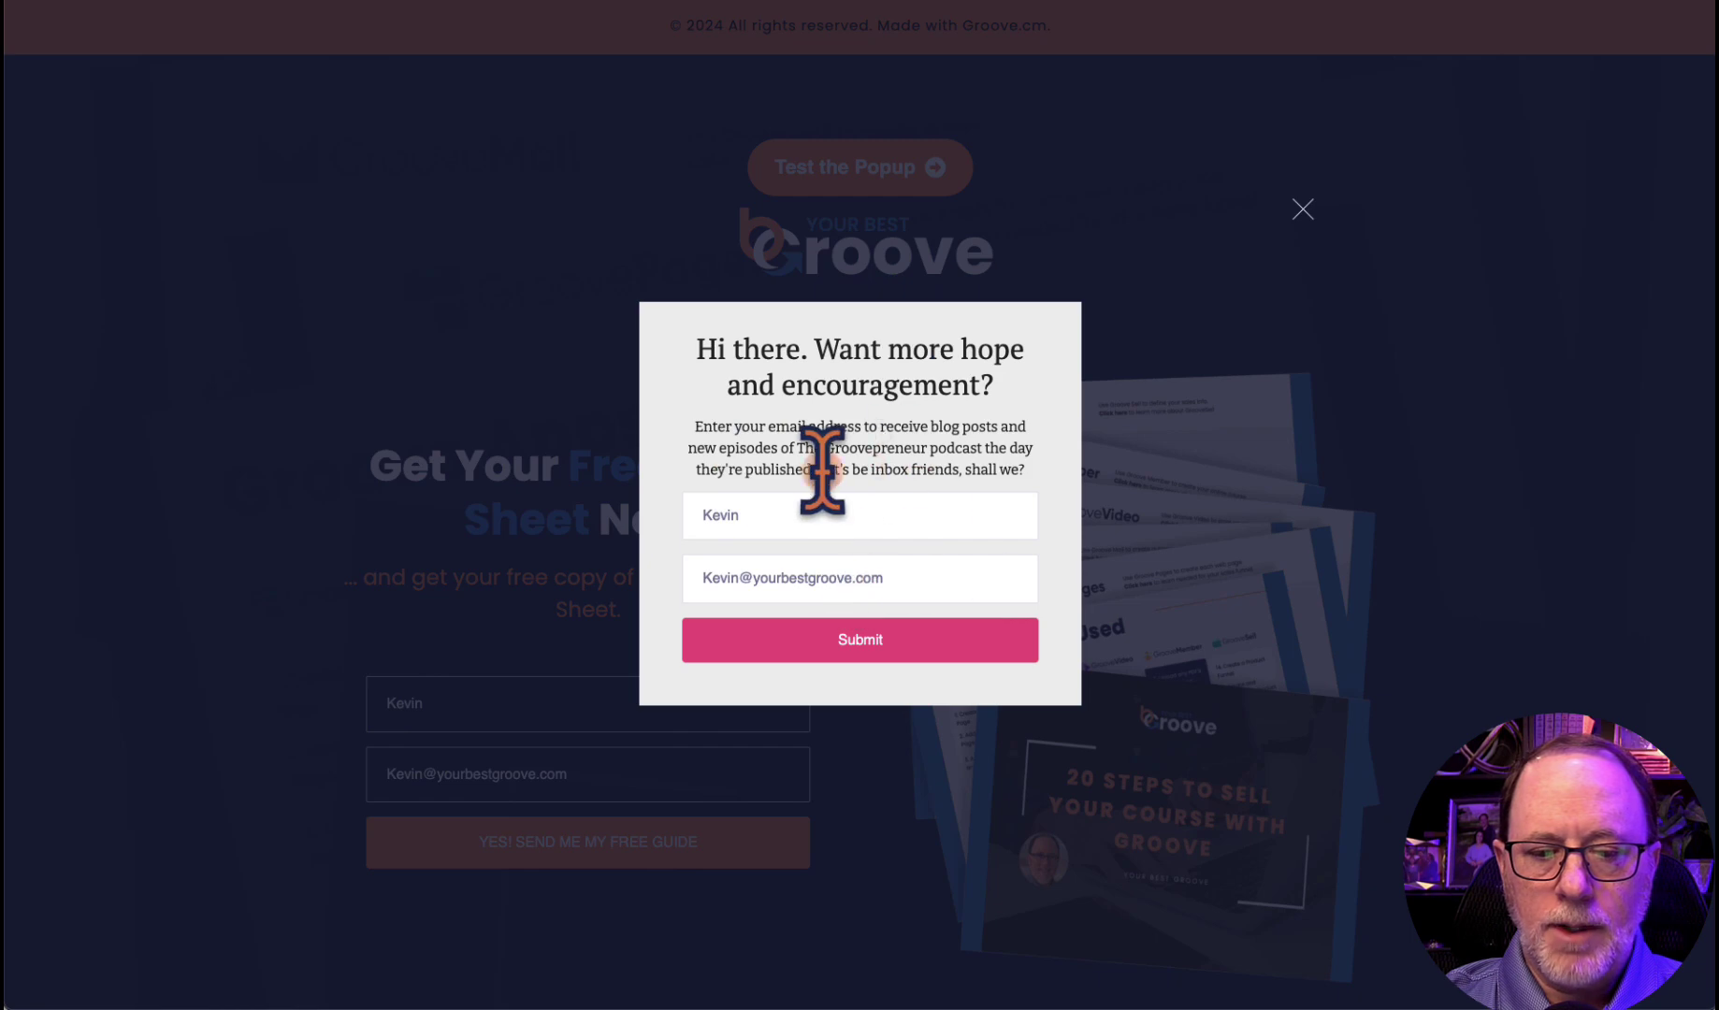
click(1303, 209)
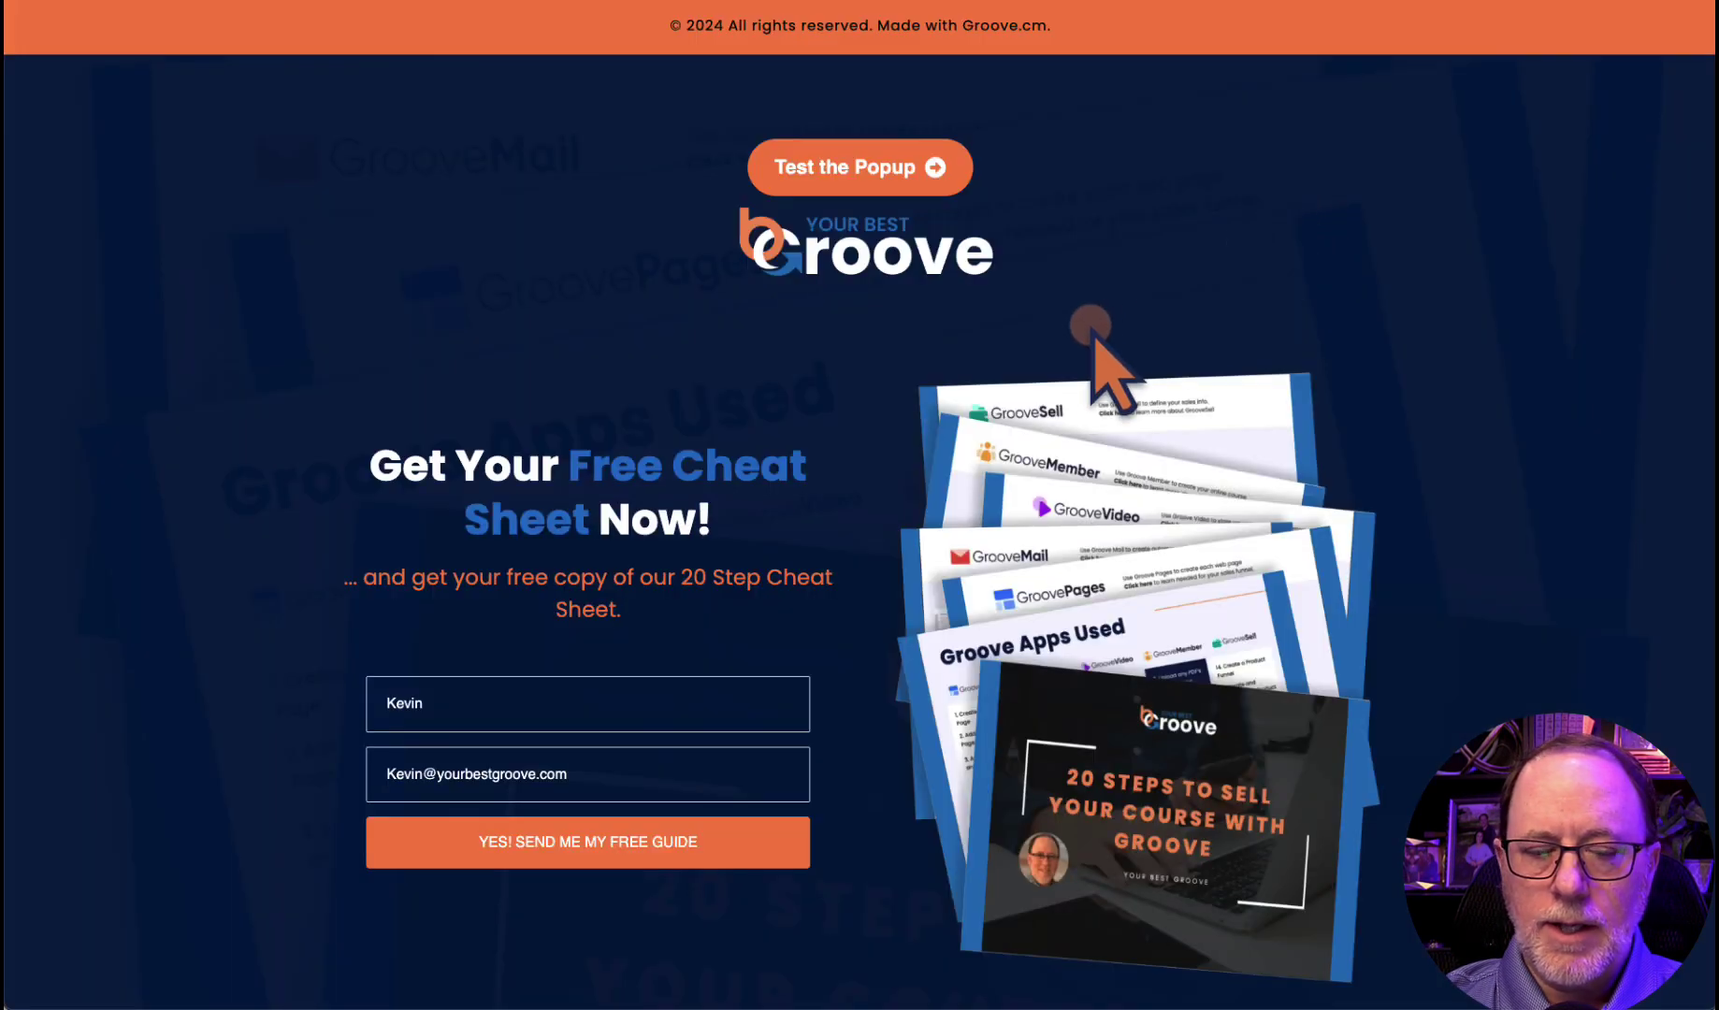
mouse_move(499, 11)
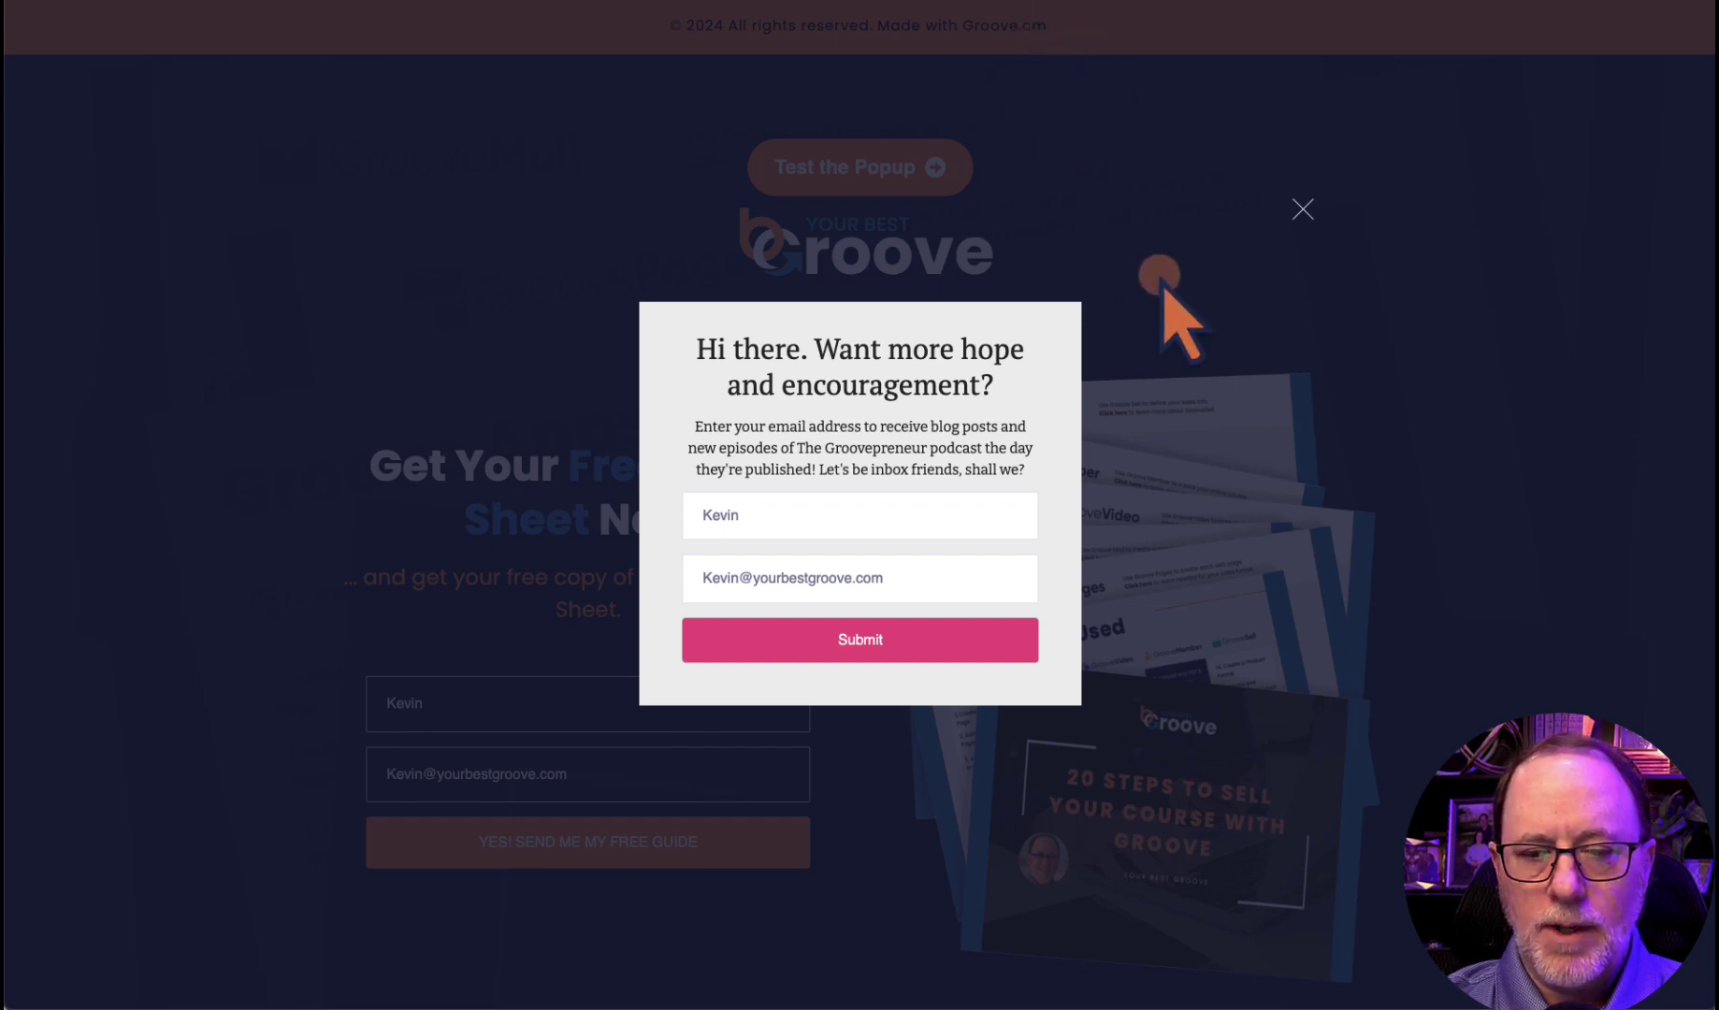
click(1302, 209)
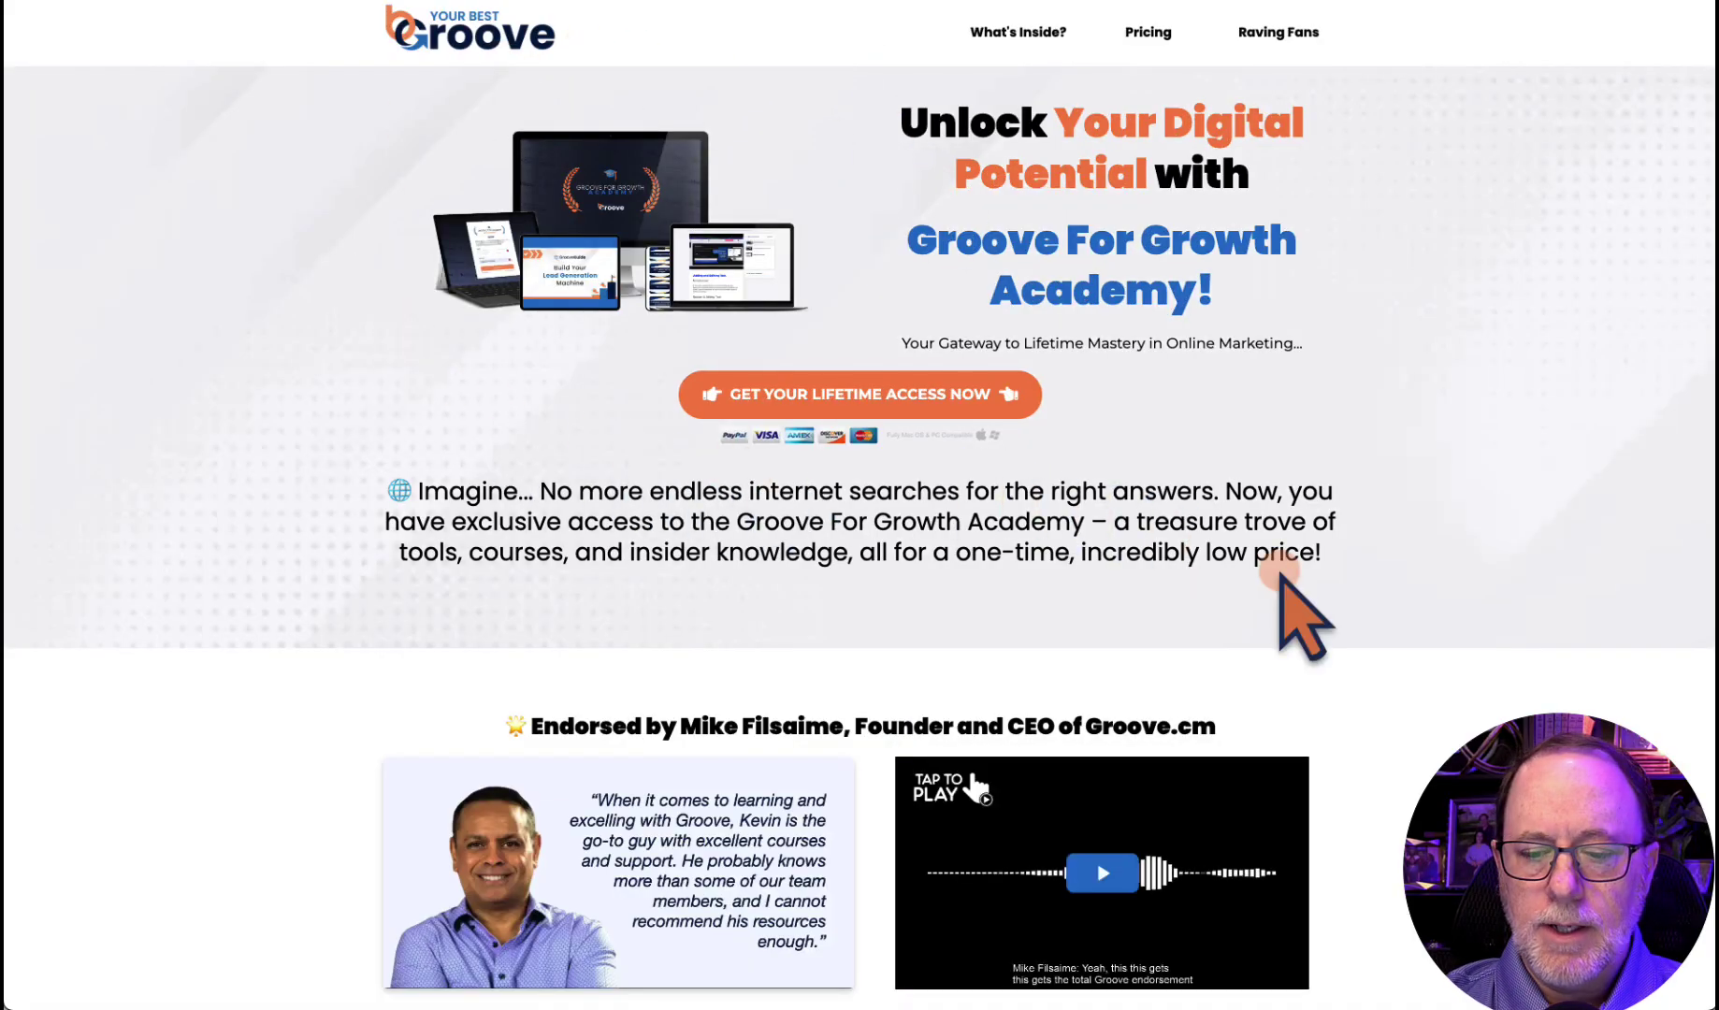
Step: Scroll the Academy sales page and accept the cookie notice
scroll(1290, 561, down, 7)
scroll(1281, 573, up, 7)
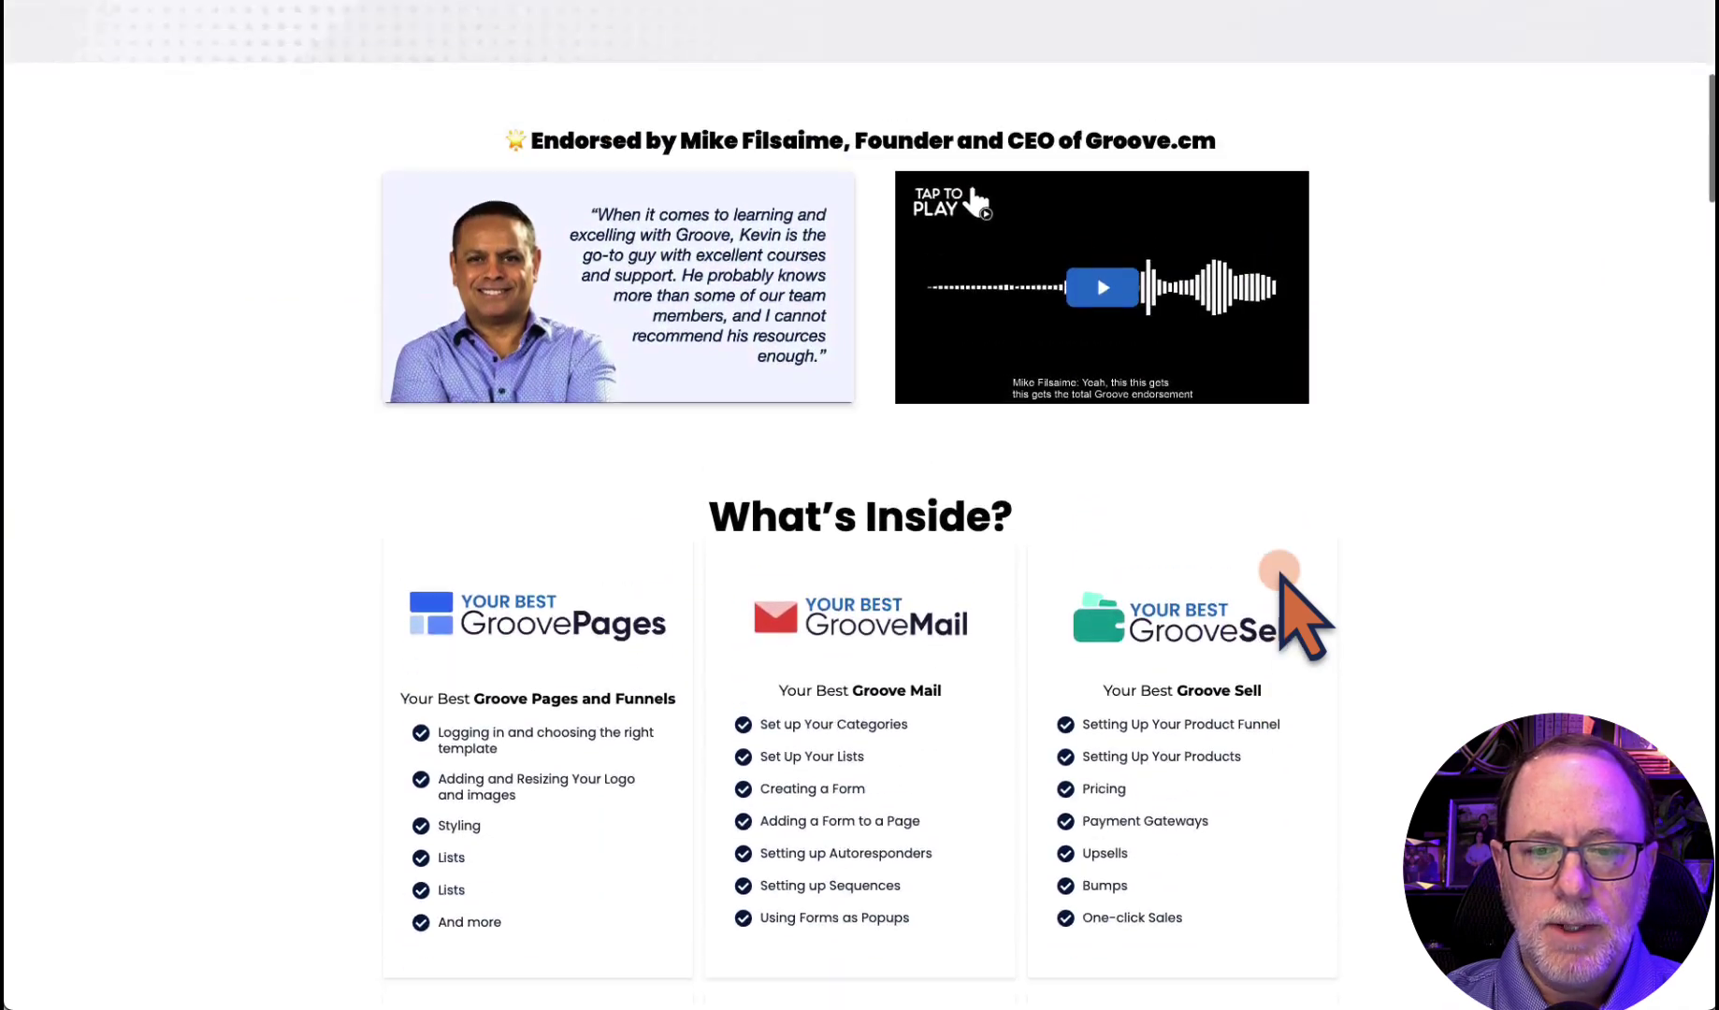
scroll(1278, 561, down, 7)
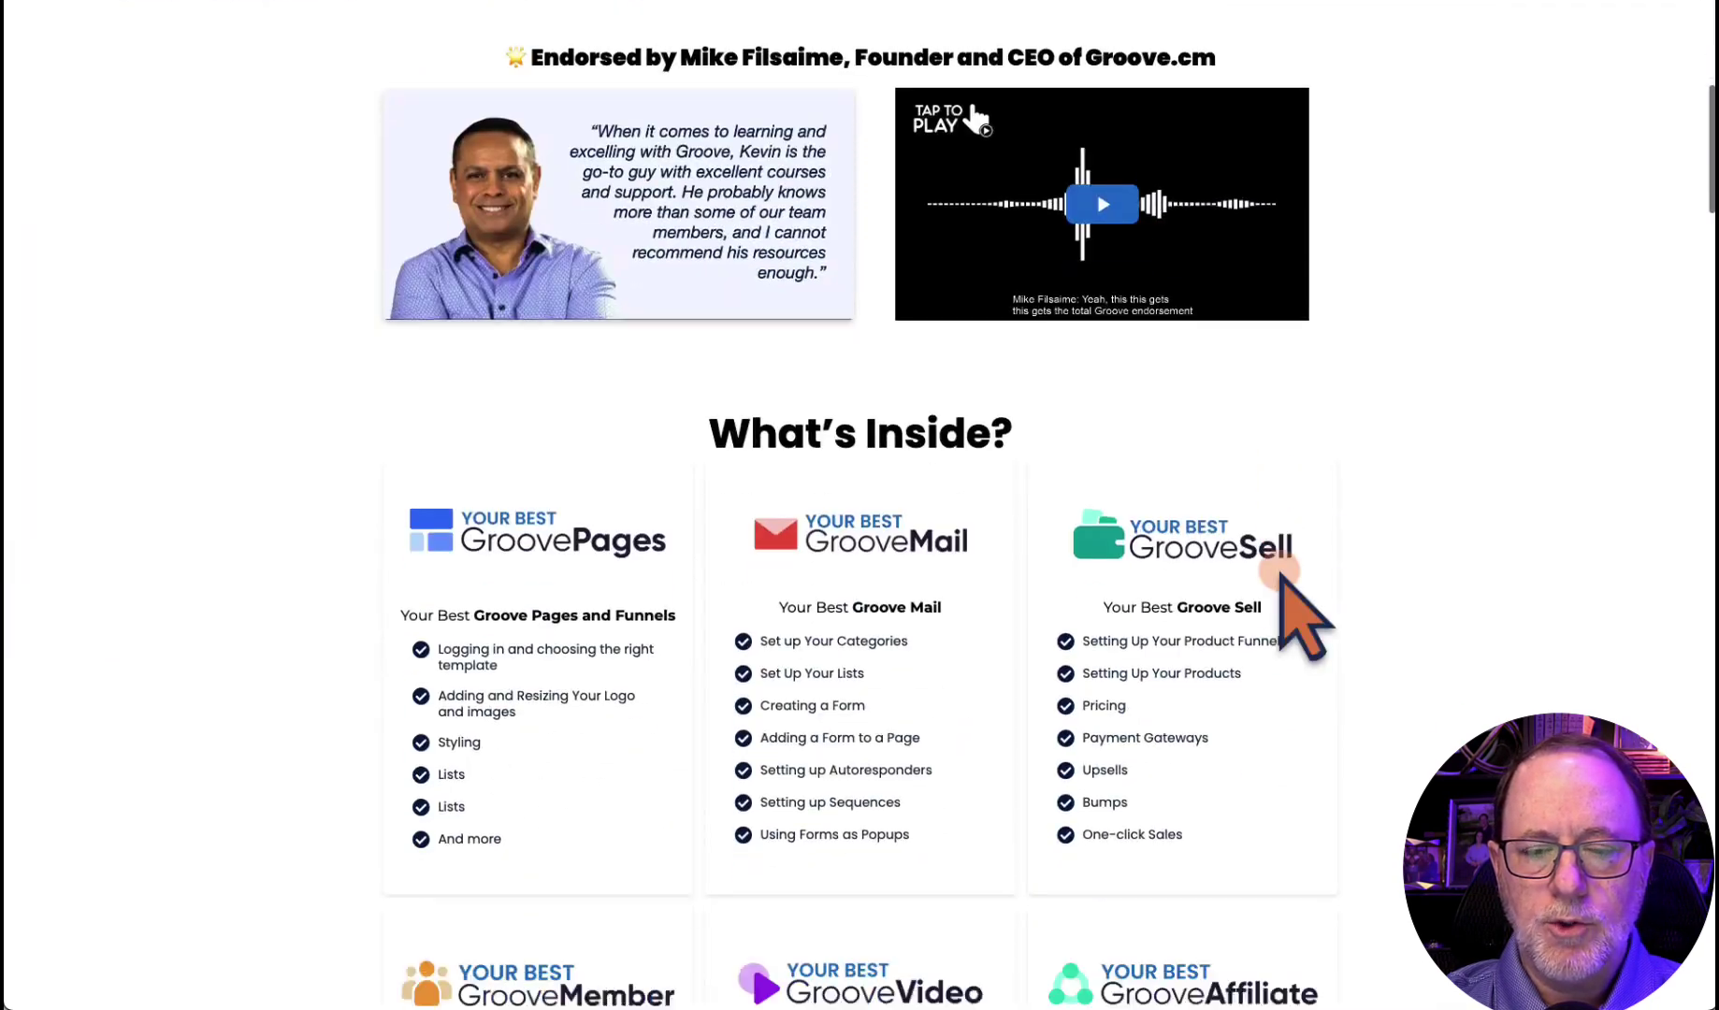
scroll(1277, 568, up, 7)
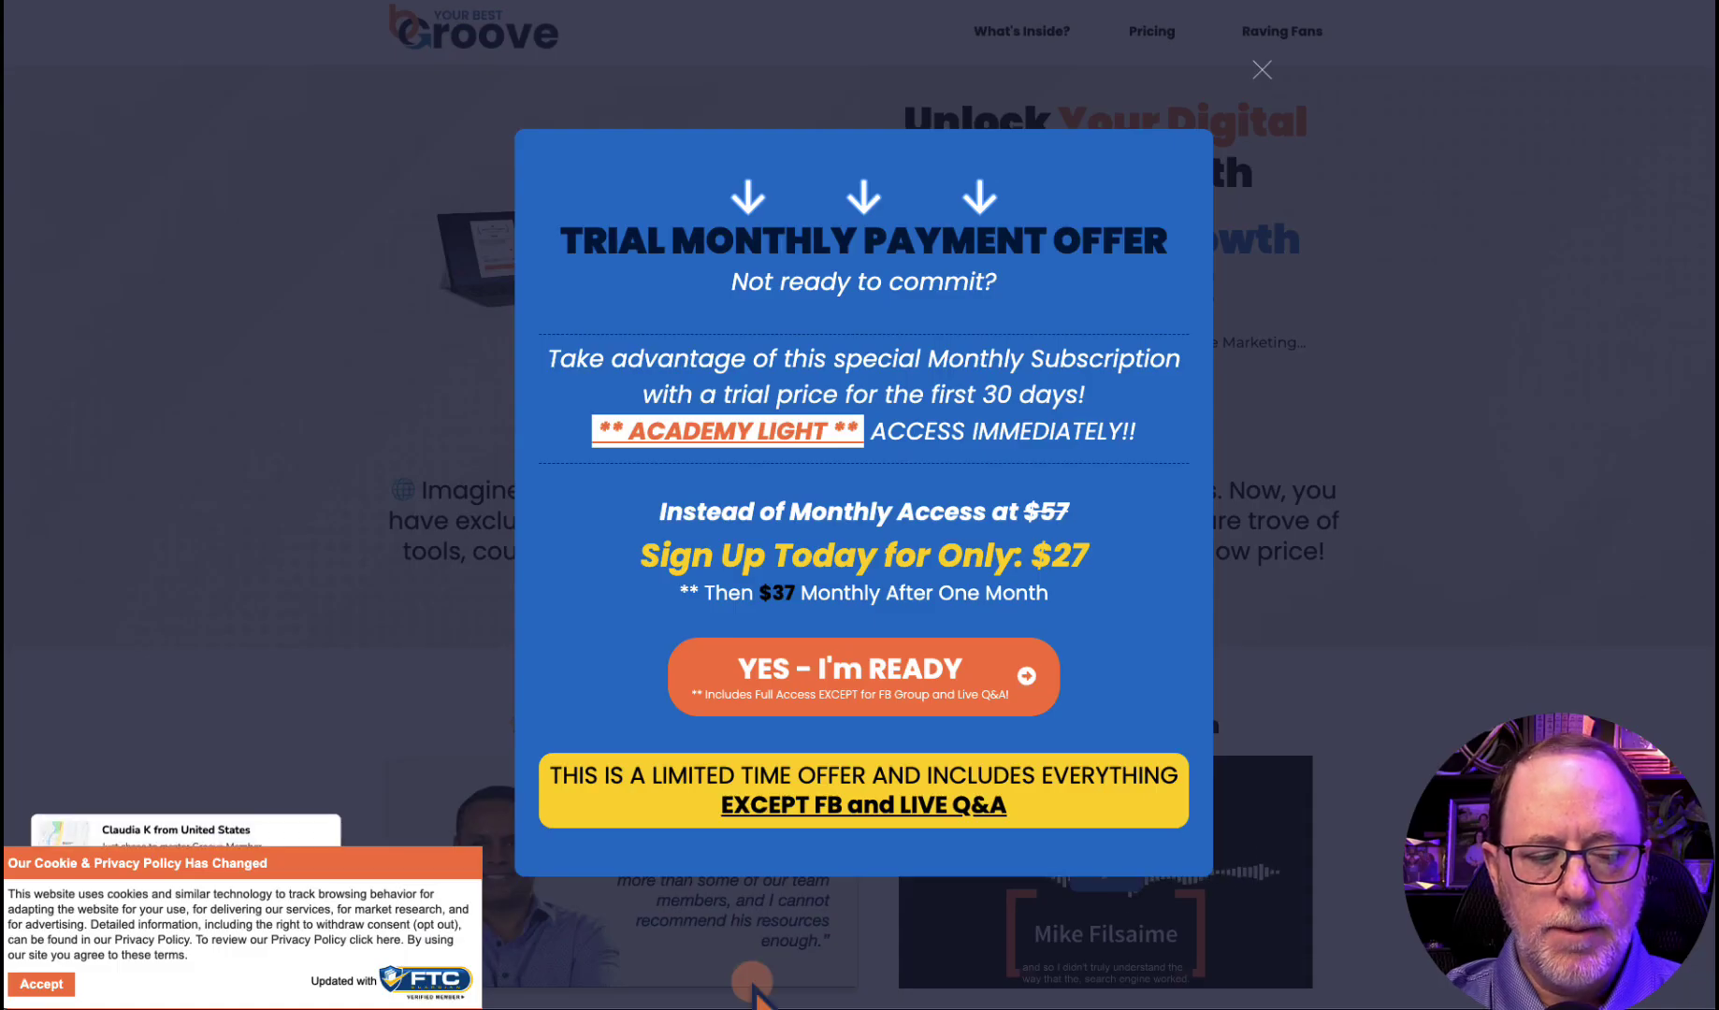
click(42, 984)
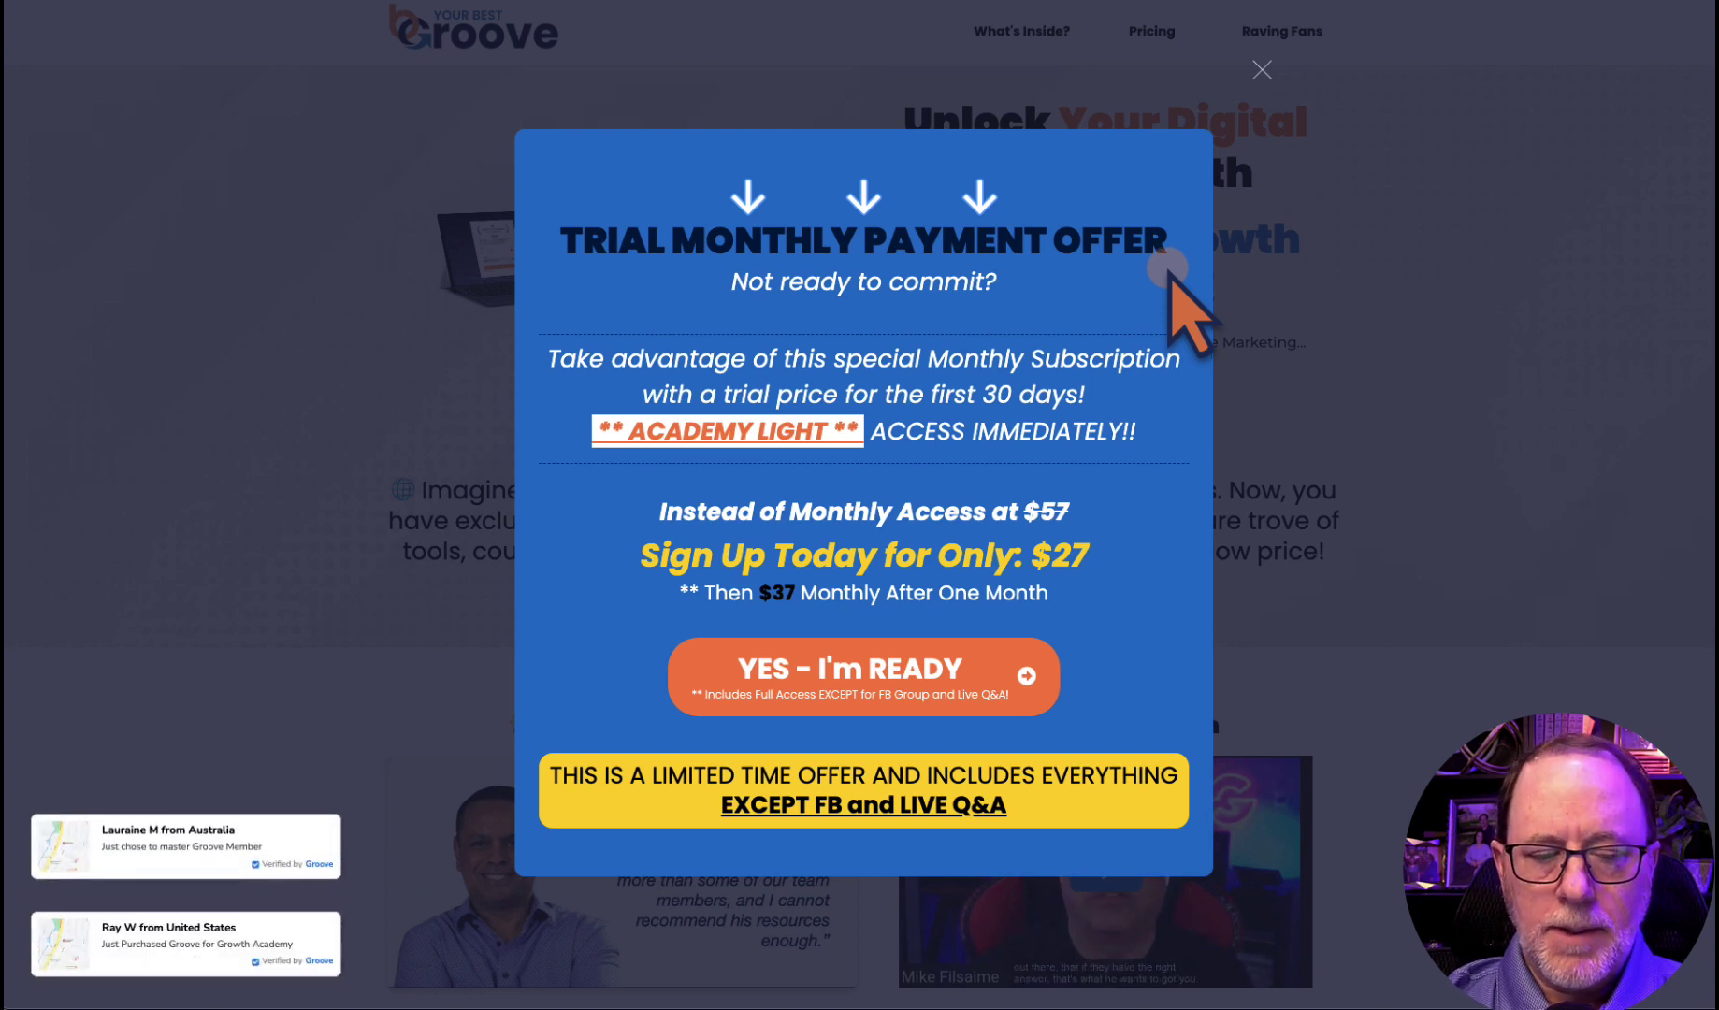
Step: Highlight the Trial Monthly Payment Offer heading, subscription paragraph, and $37 monthly line
drag(575, 236, 1139, 233)
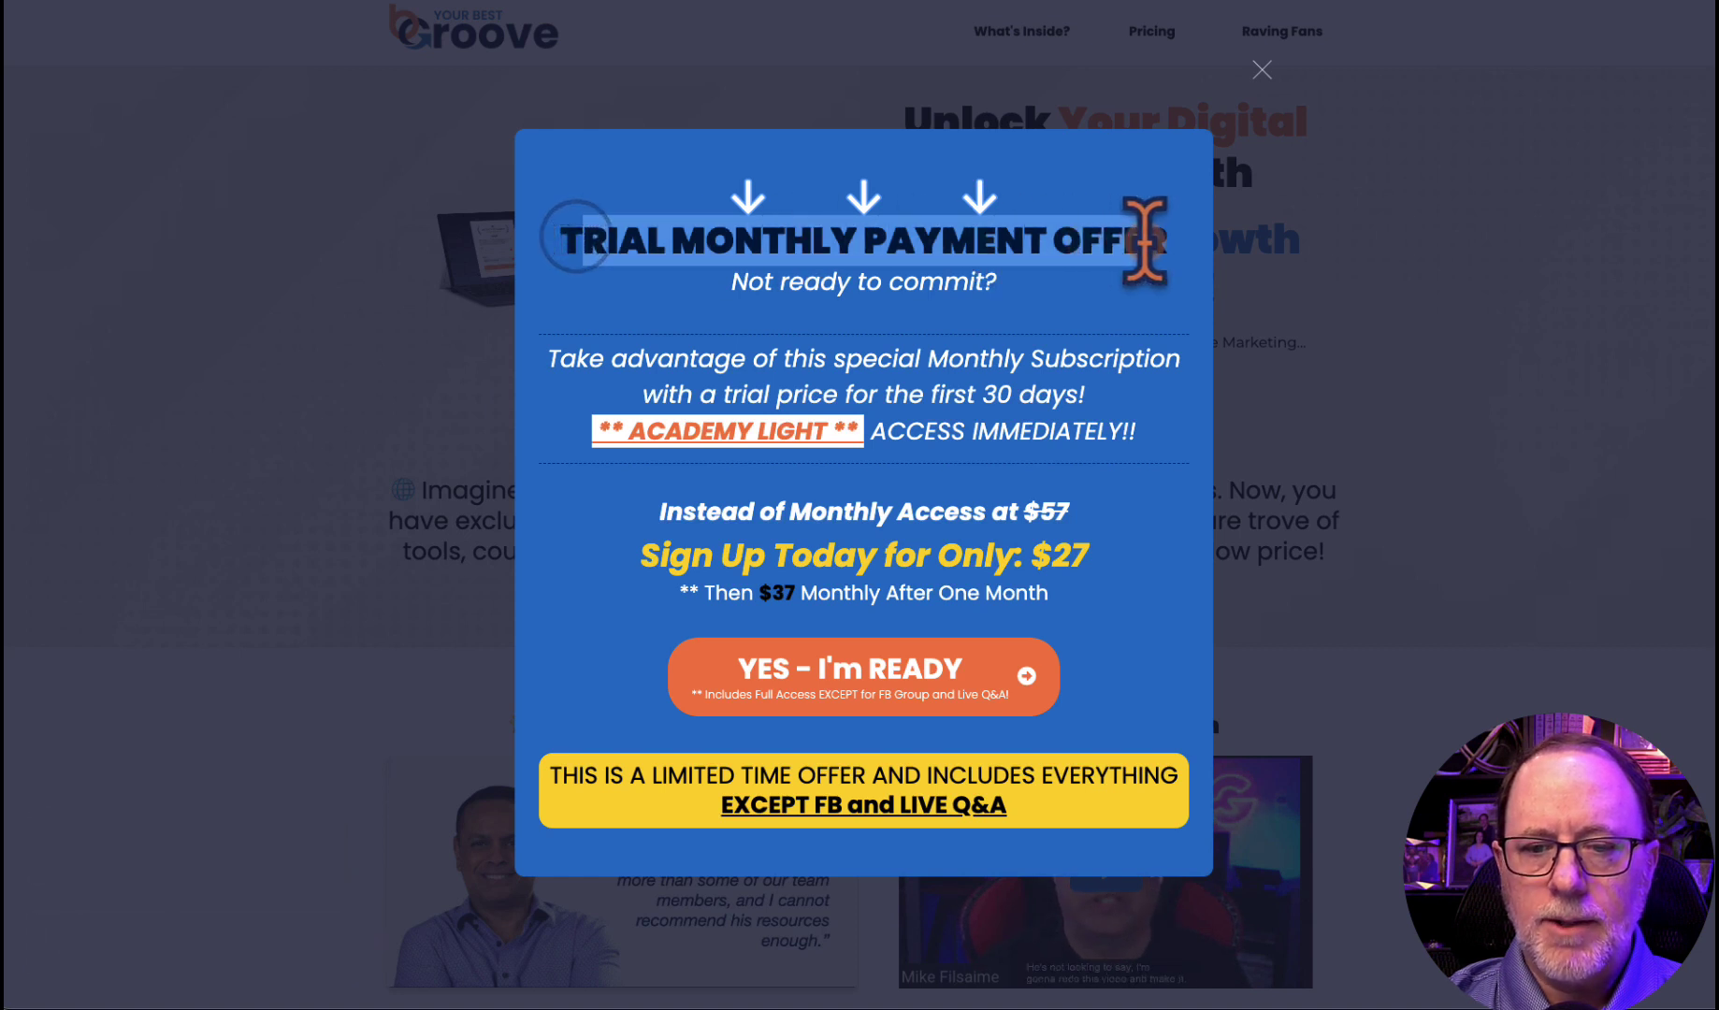
click(858, 276)
drag(608, 362, 982, 391)
click(982, 392)
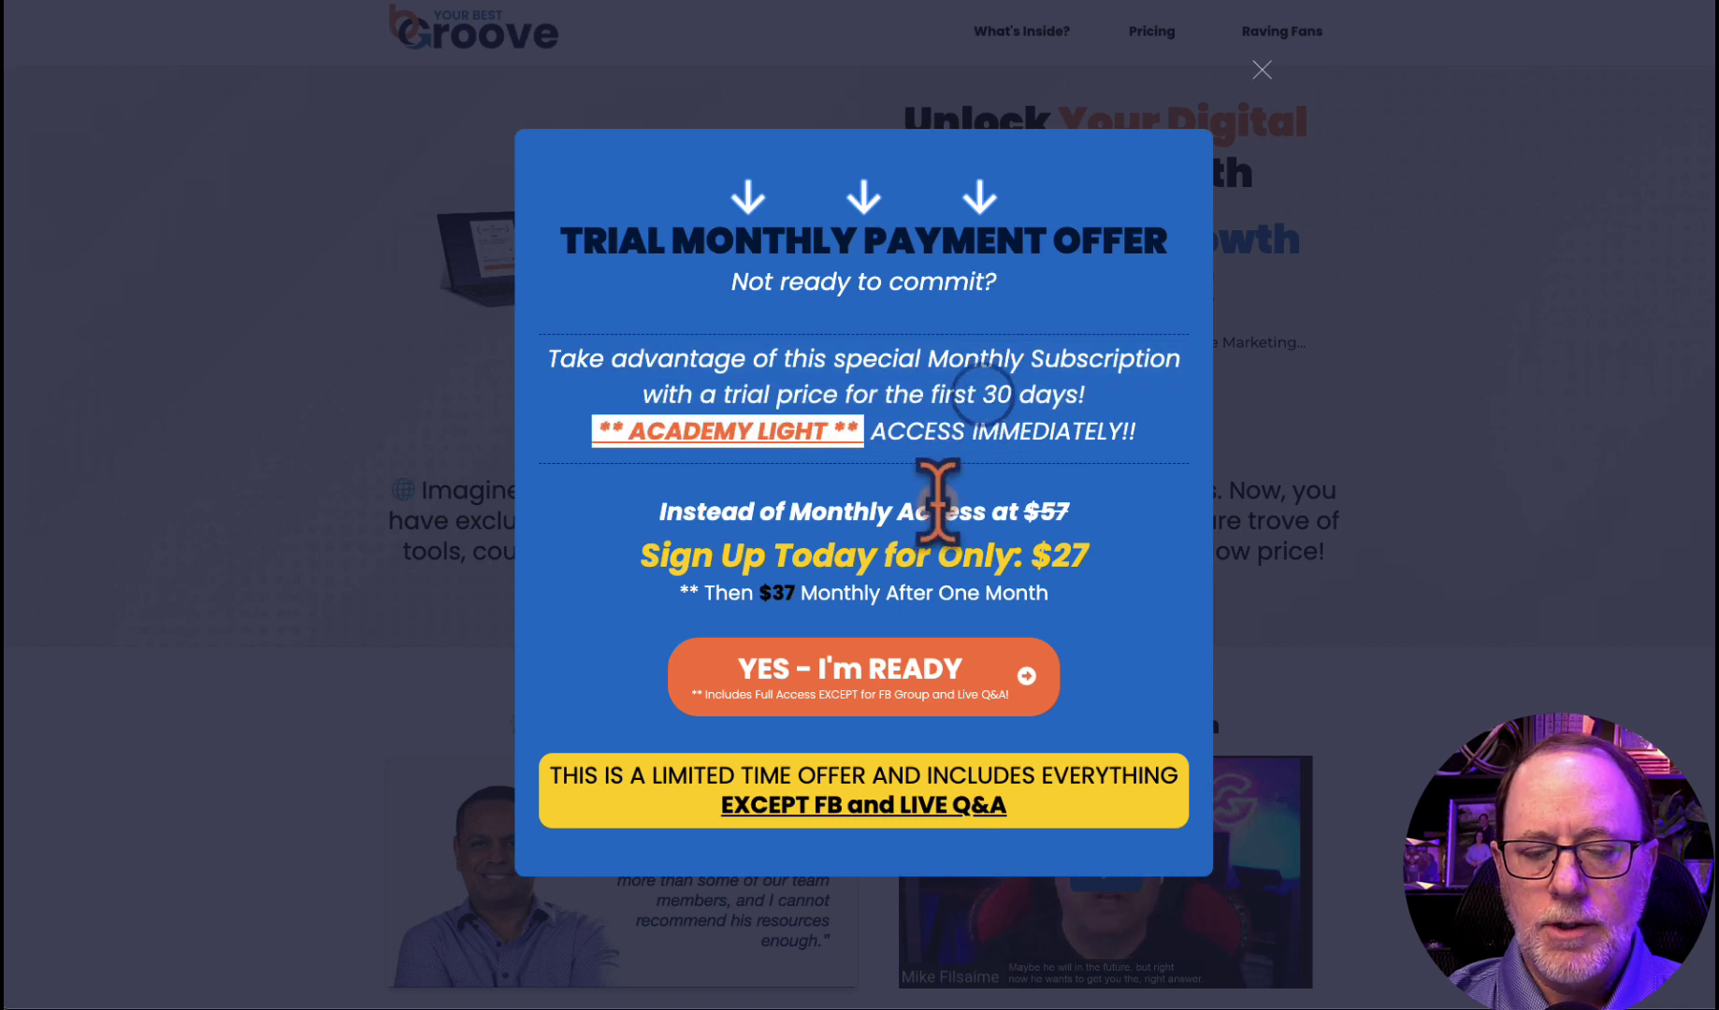
scroll(938, 500, down, 1)
scroll(938, 500, up, 1)
click(690, 632)
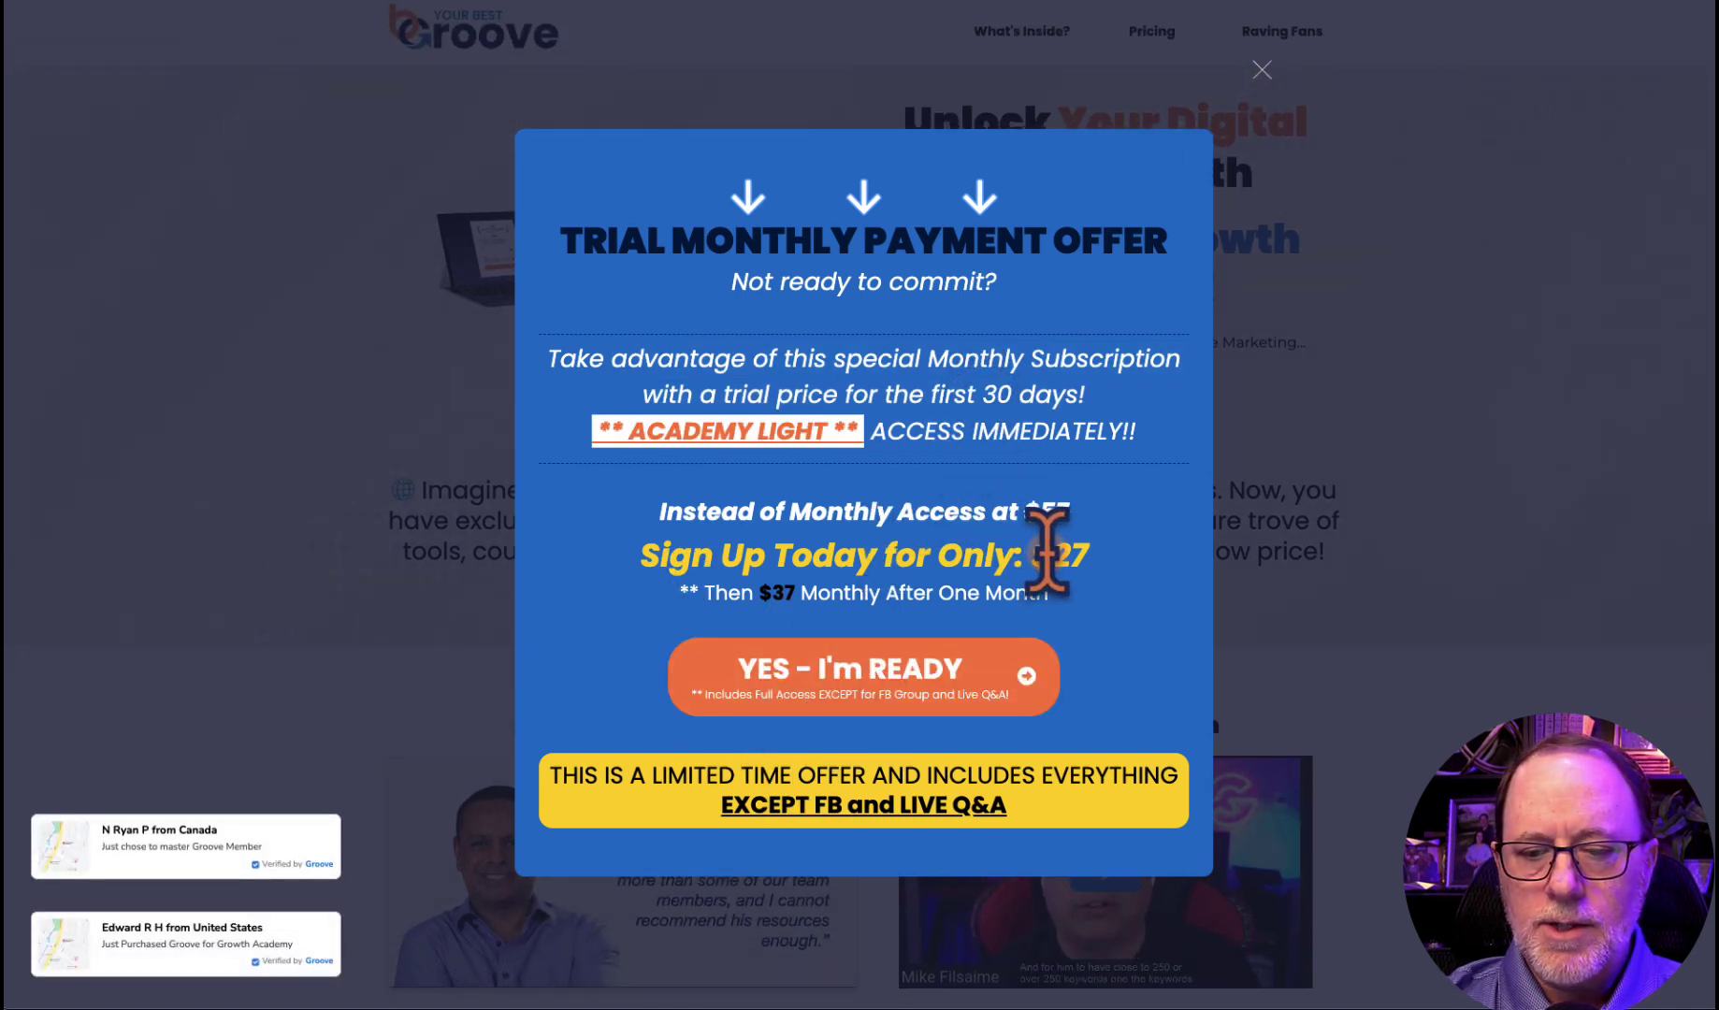
mouse_move(1080, 551)
mouse_down()
mouse_move(1048, 506)
mouse_move(1074, 531)
mouse_up()
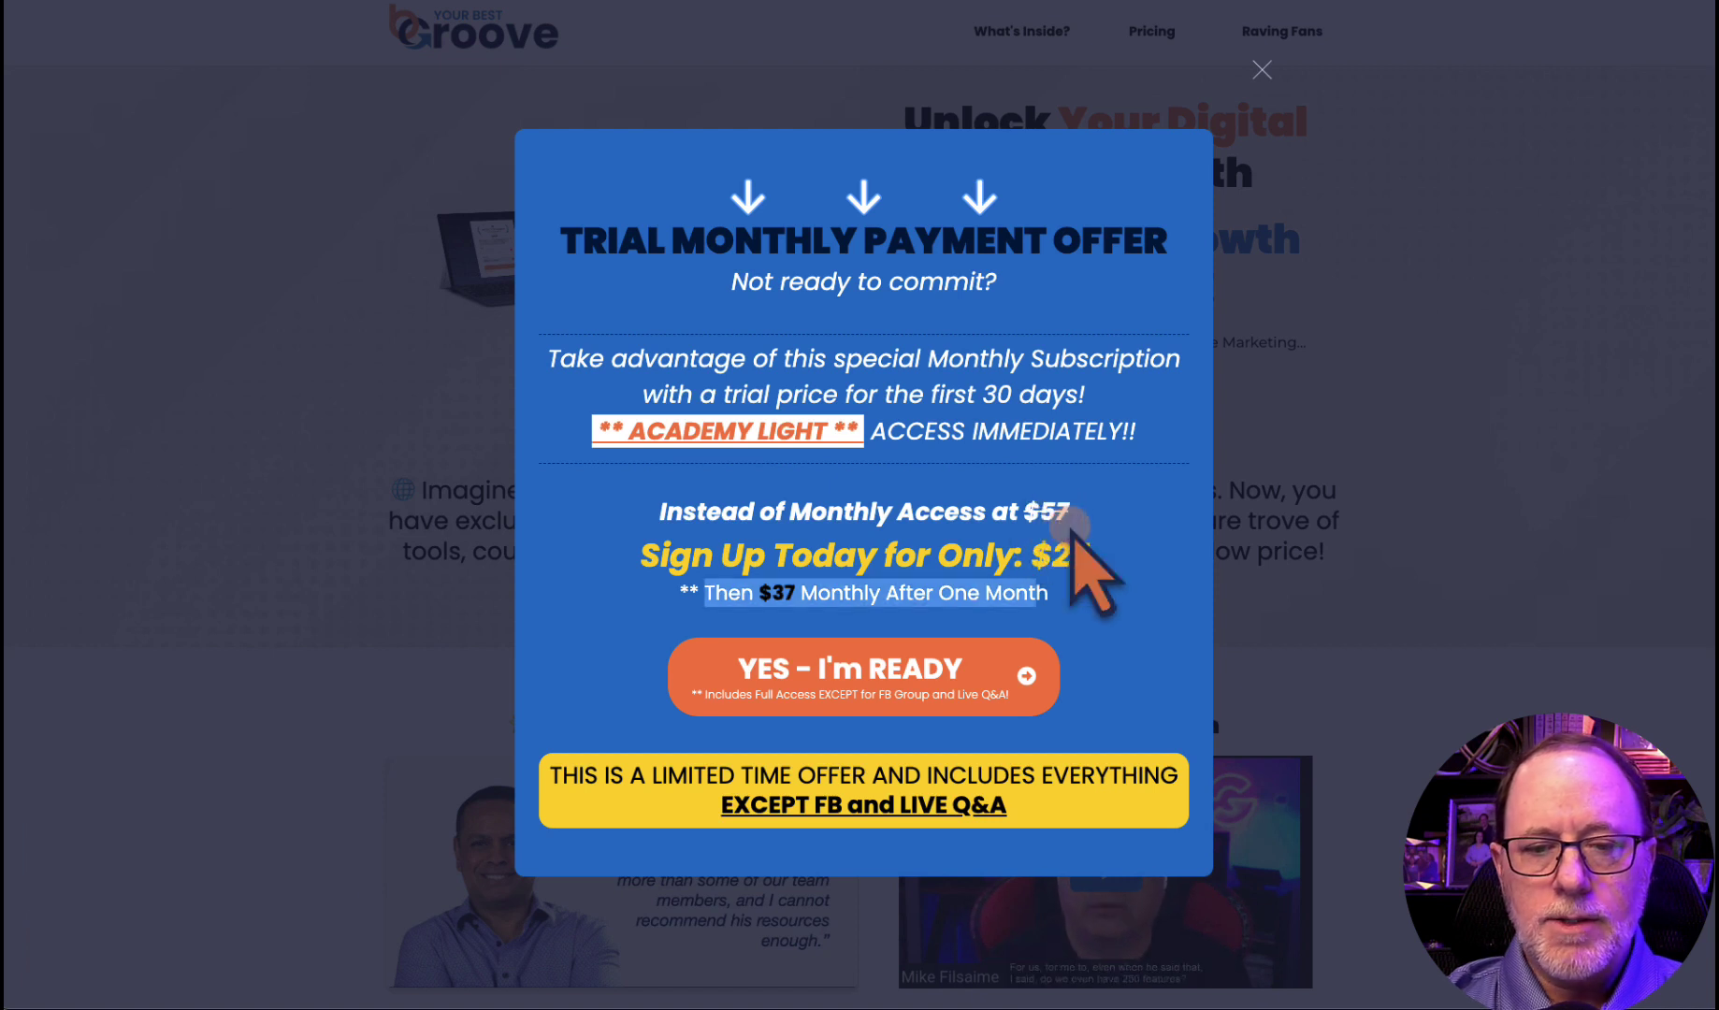